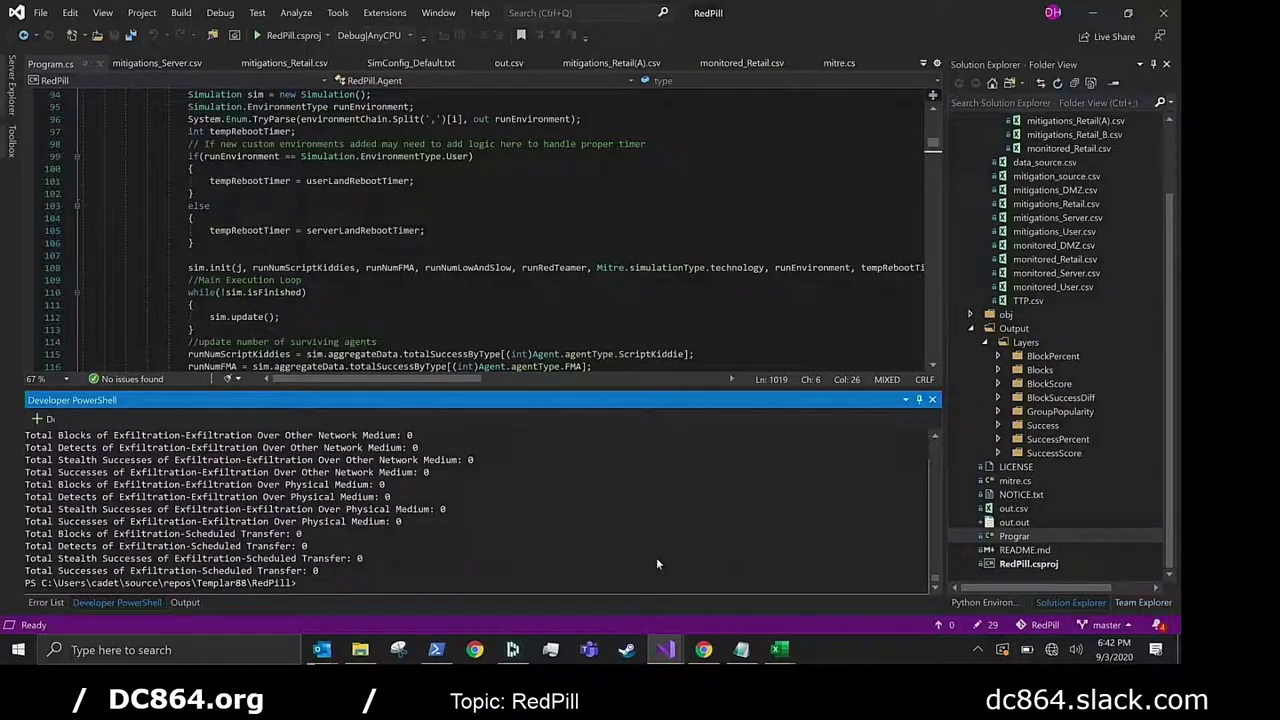
Review the simulation's technique totals in the terminal output, from Exfiltration back up to Credential Access.
scroll(656, 557, "up", 10)
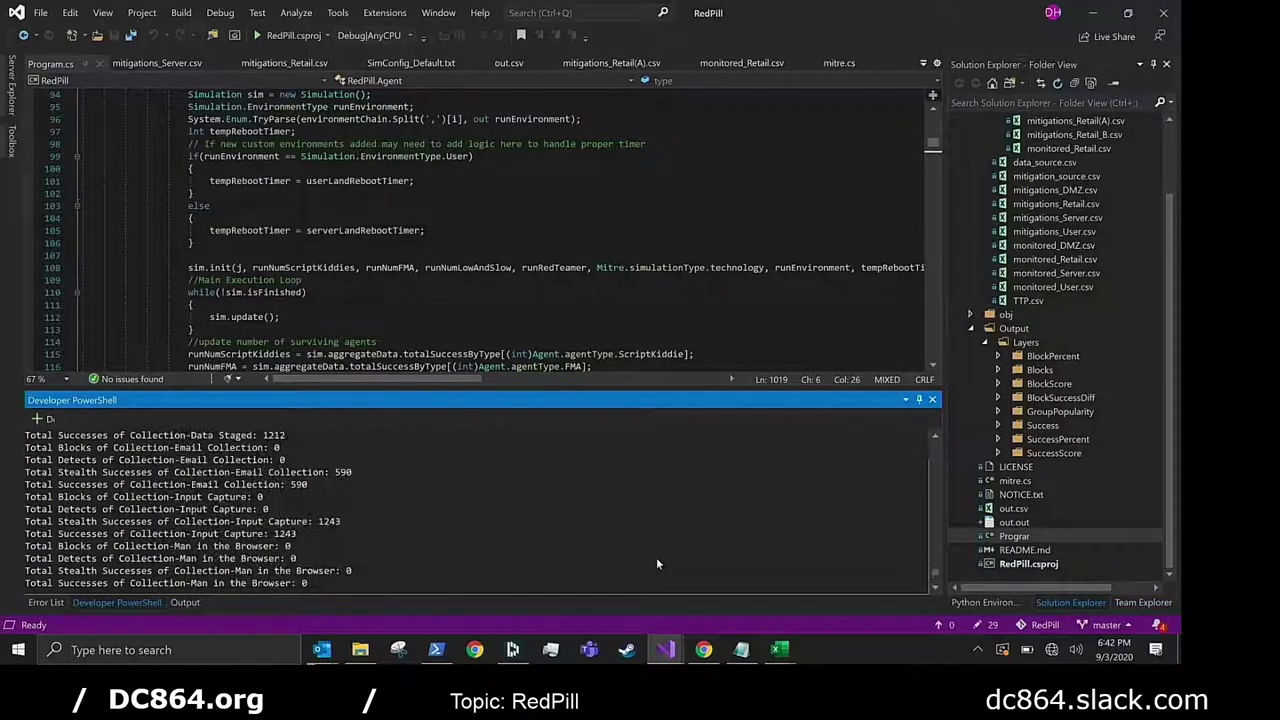
scroll(656, 557, "up", 10)
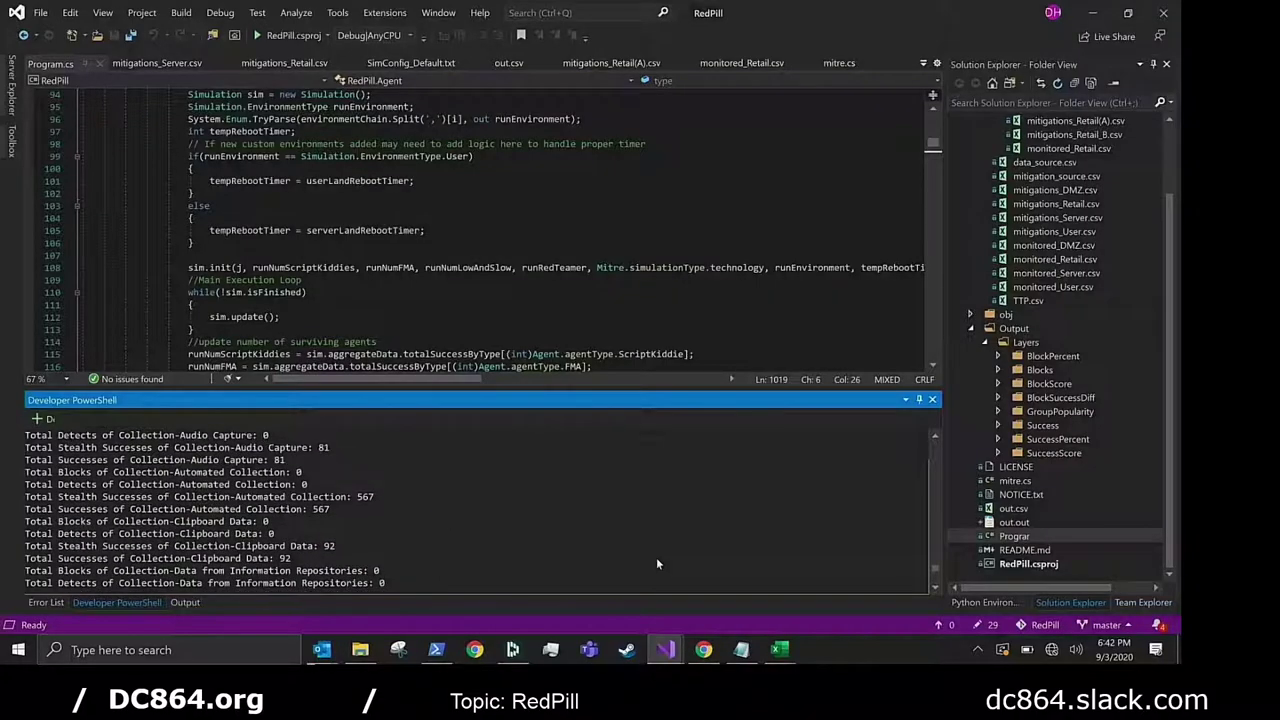
scroll(656, 557, "up", 10)
scroll(656, 557, "up", 5)
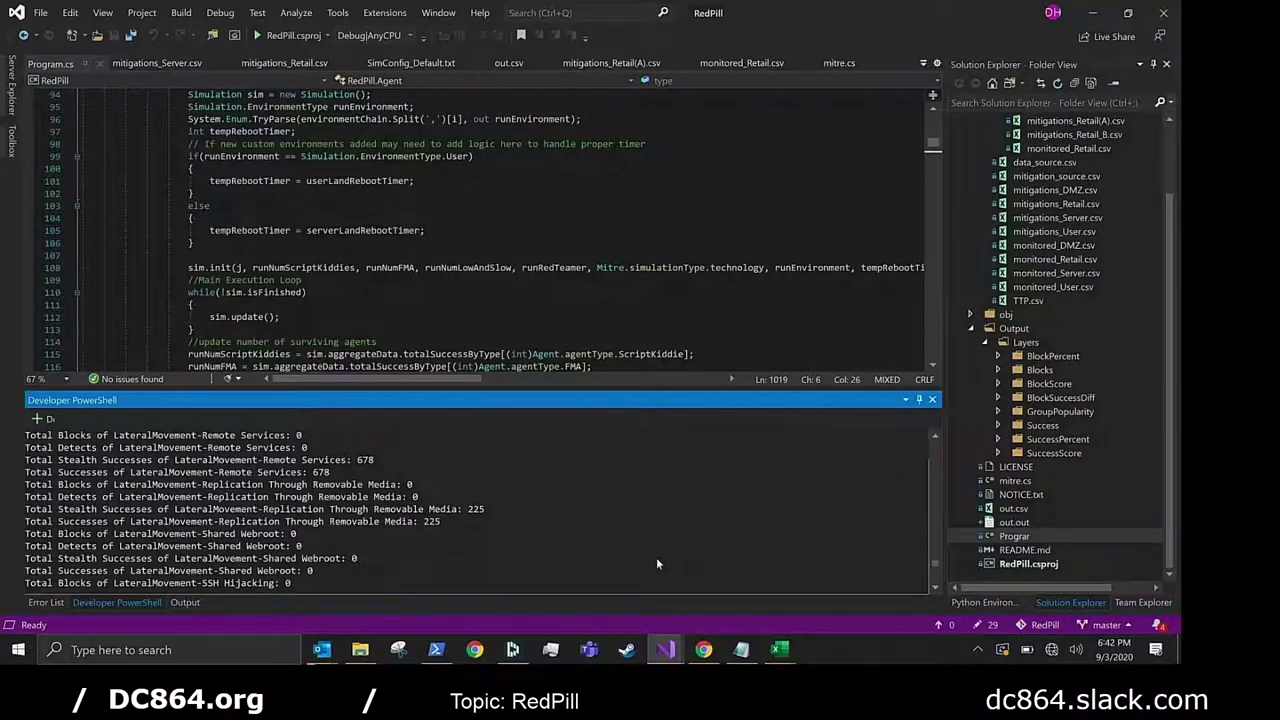
scroll(657, 564, "up", 2)
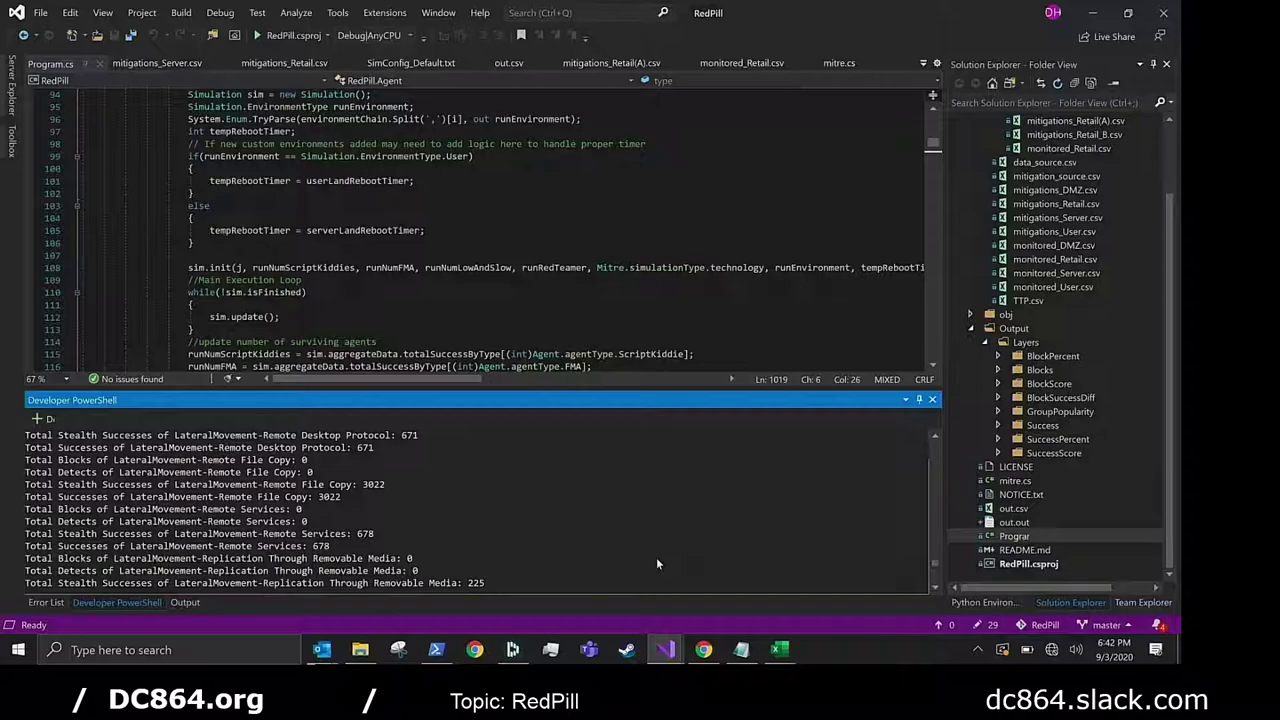
scroll(657, 564, "up", 15)
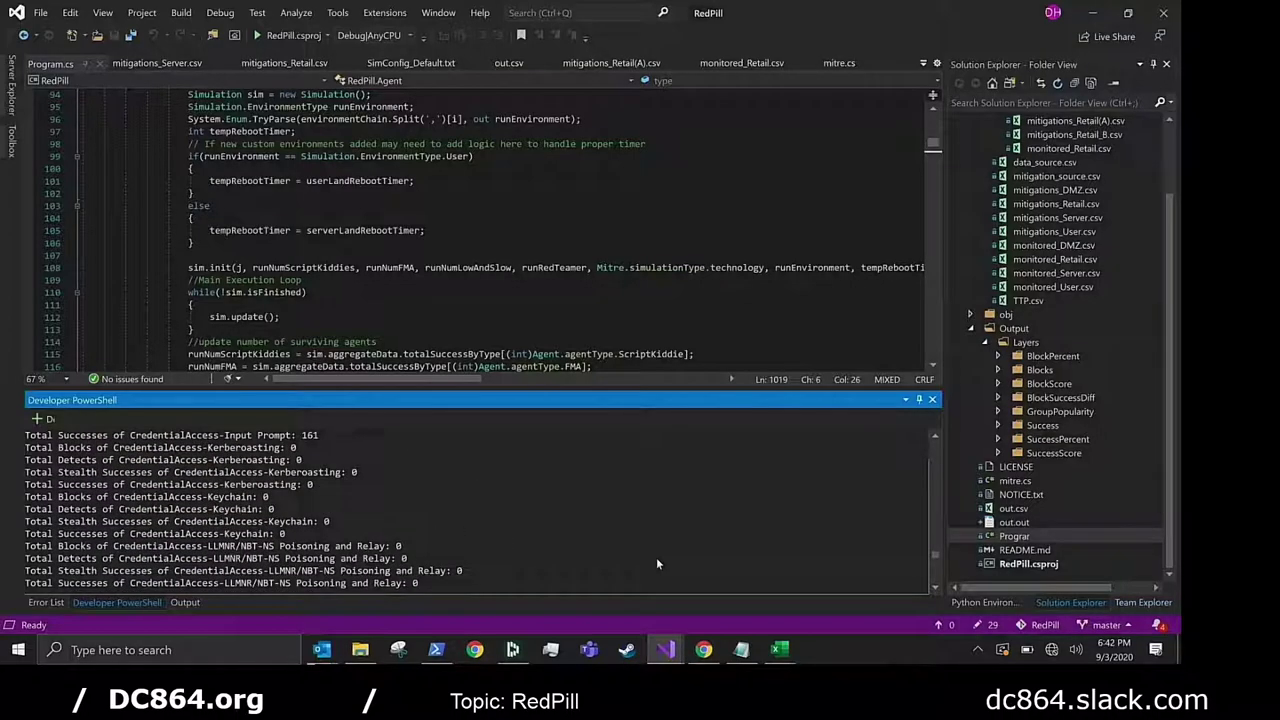
scroll(656, 564, "up", 10)
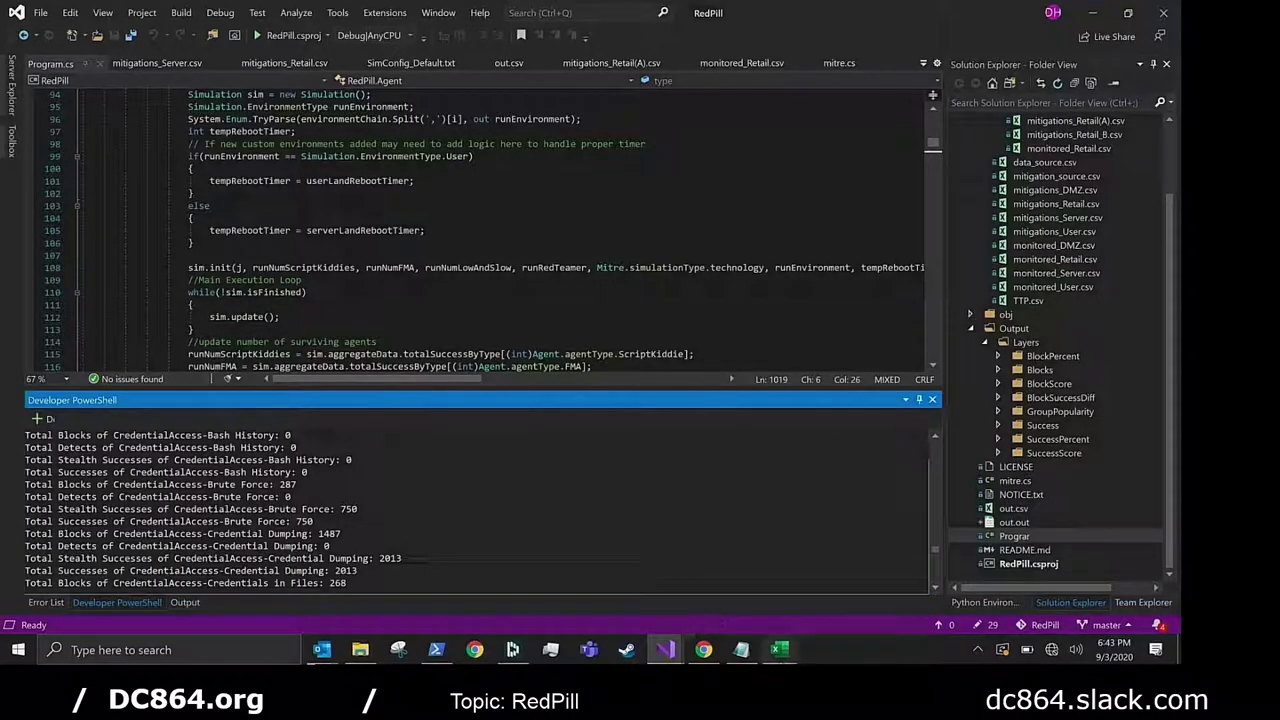
Switch to Excel and bring up the A_B_Compare workbook, passing through Run6_CompanyB.
mouse_move(779, 649)
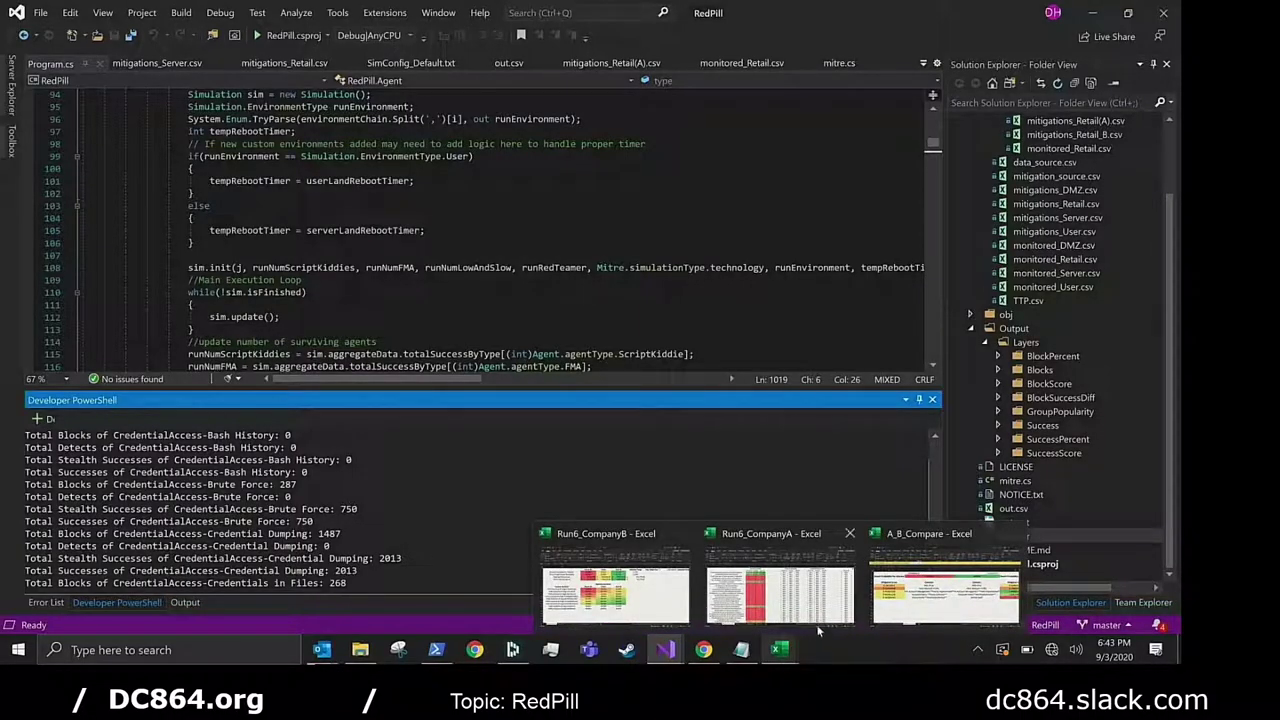
left_click(615, 585)
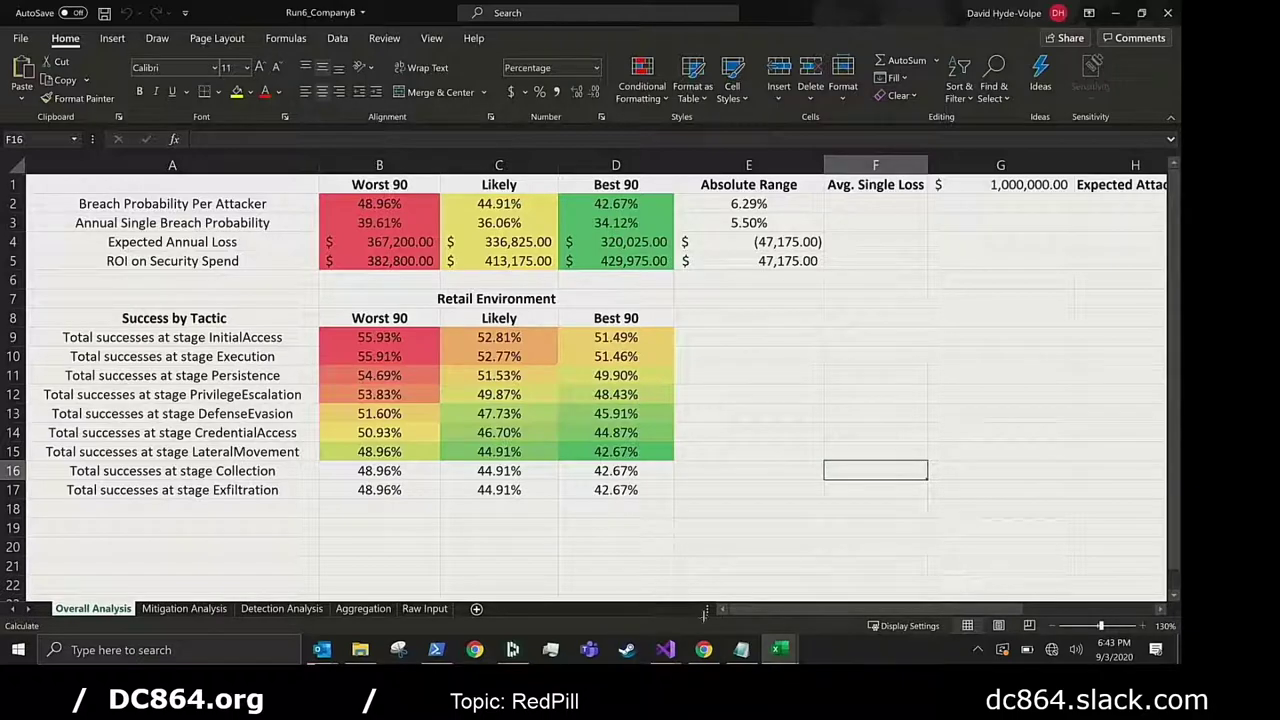
left_click(782, 652)
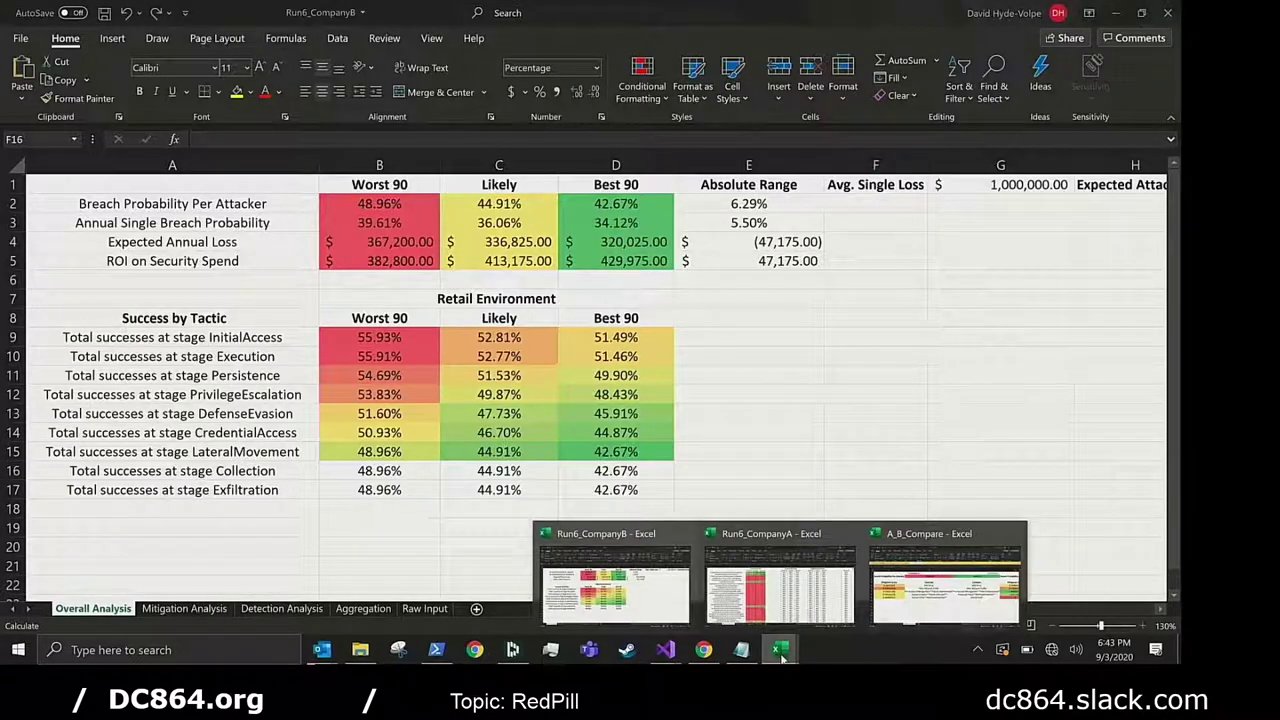
left_click(898, 605)
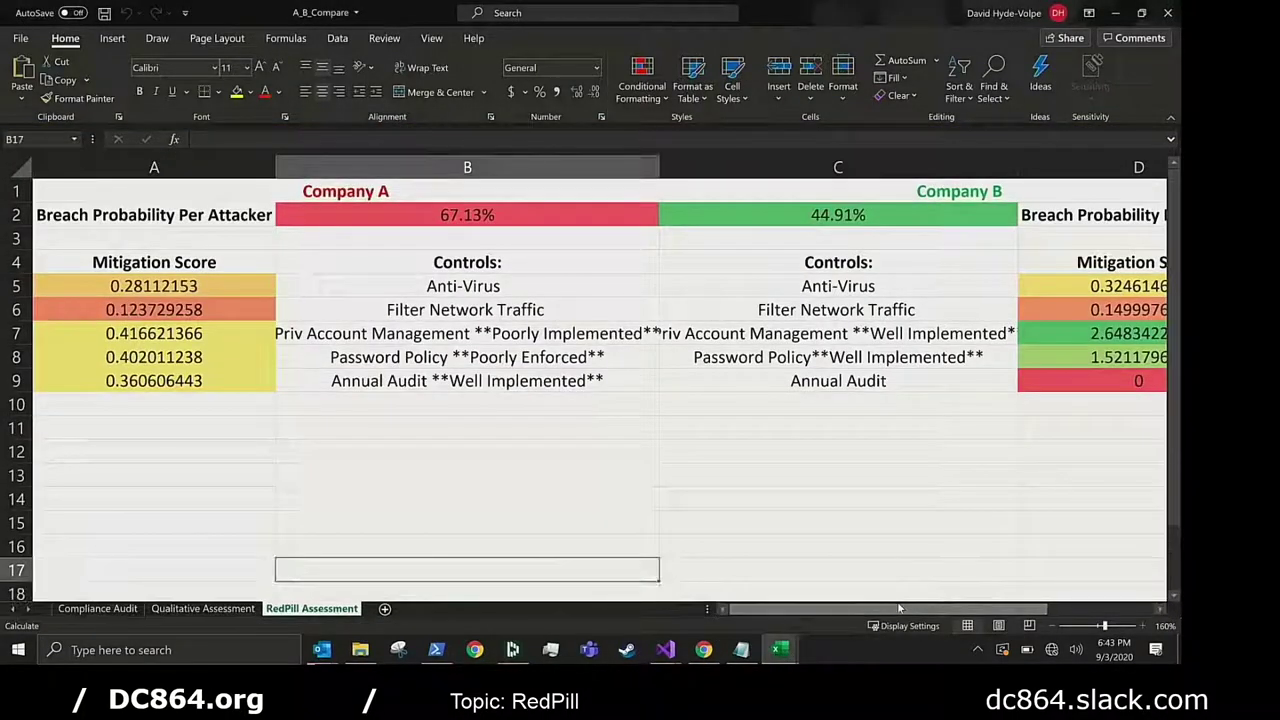
Compare both companies' controls on the Compliance Audit sheet and their audit grades on the Qualitative Assessment sheet.
left_click(99, 609)
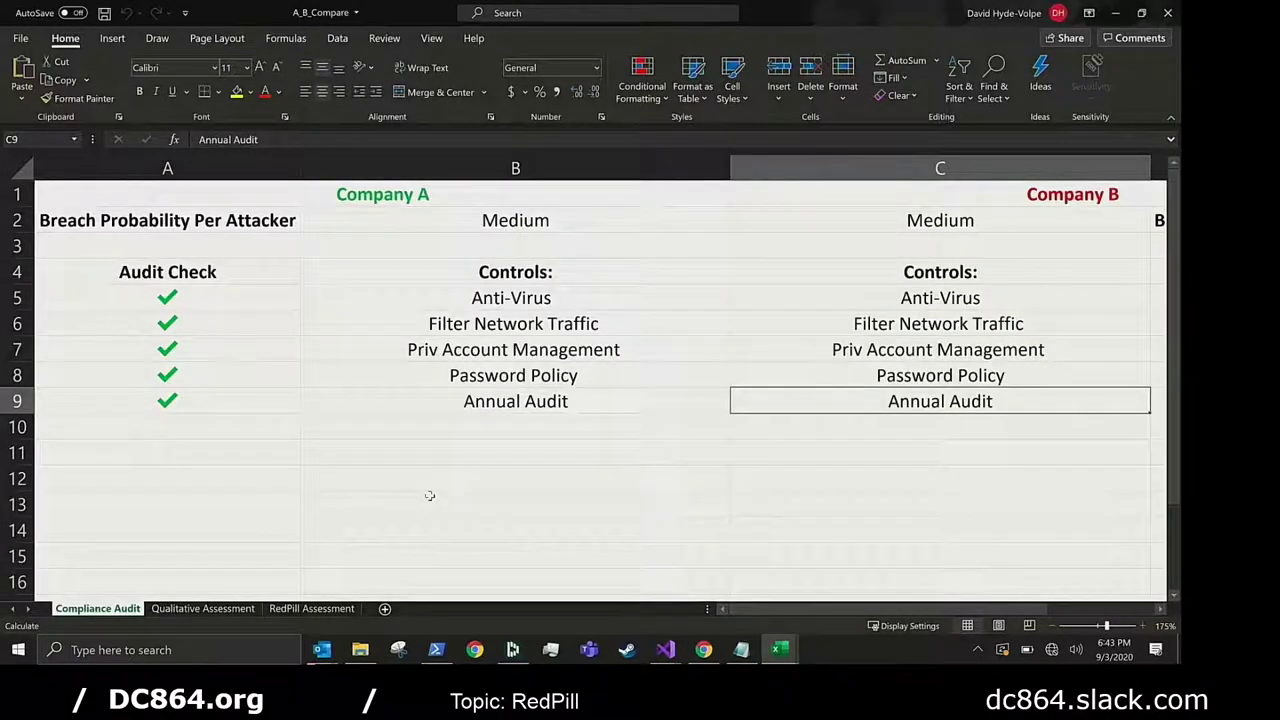
scroll(429, 495, "down", 3)
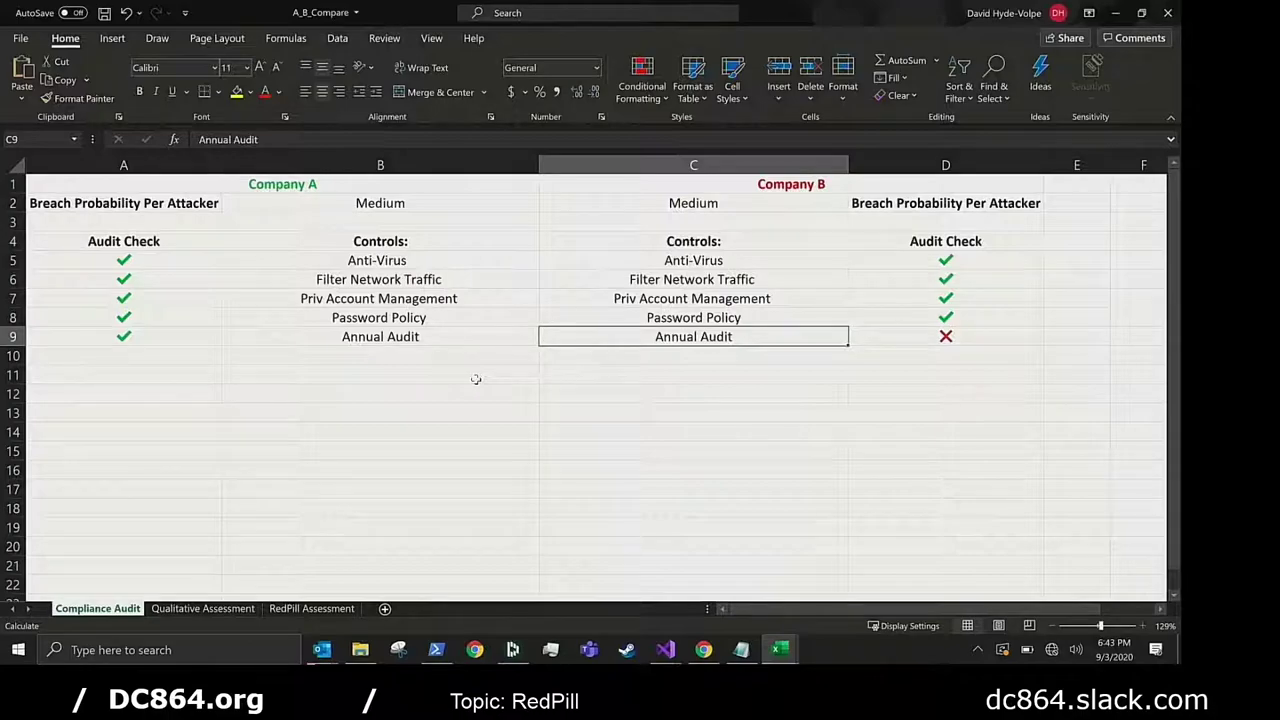
left_click(218, 610)
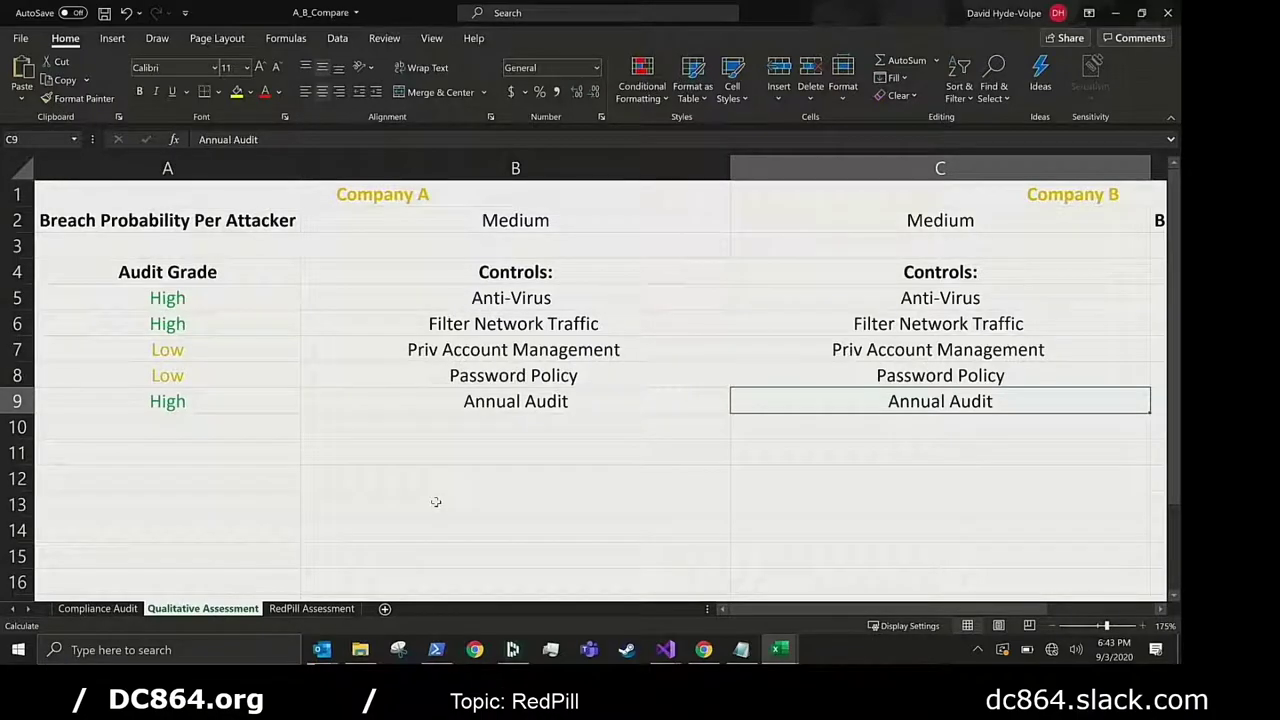
scroll(436, 502, "down", 3)
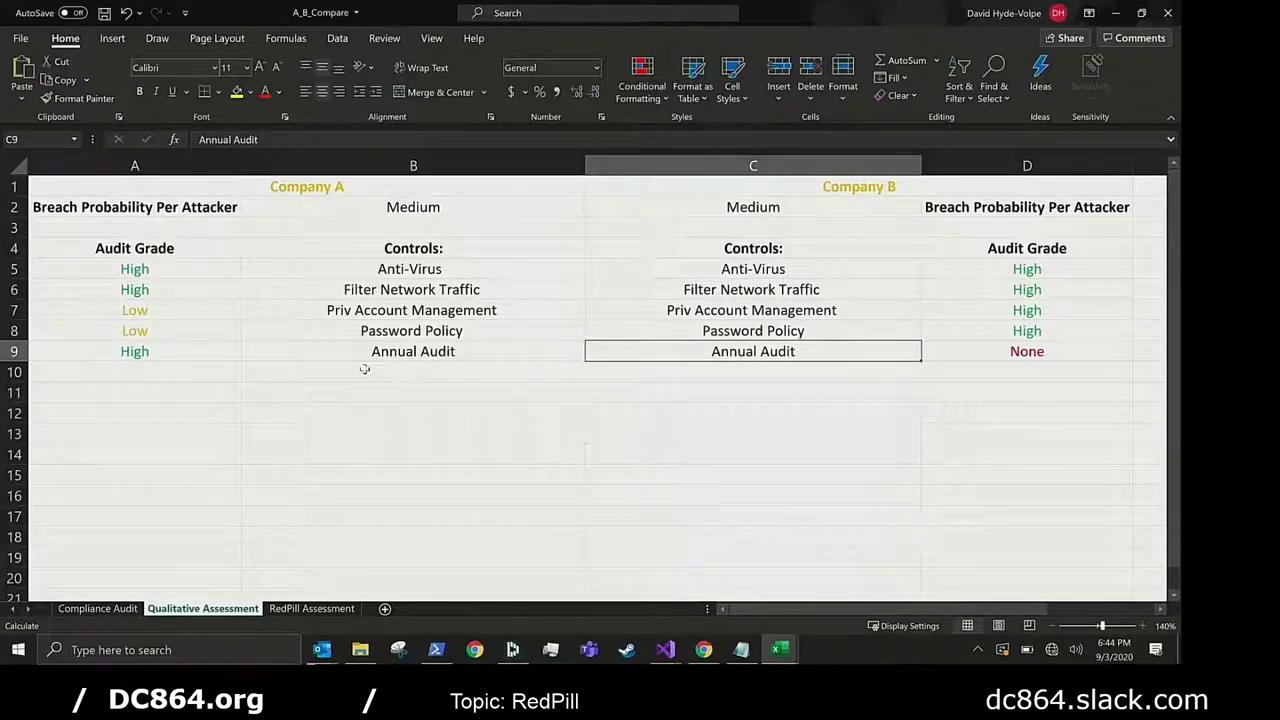
Compare both companies' mitigation scores on the RedPill Assessment sheet, checking them against the grades on the Qualitative Assessment sheet.
left_click(293, 610)
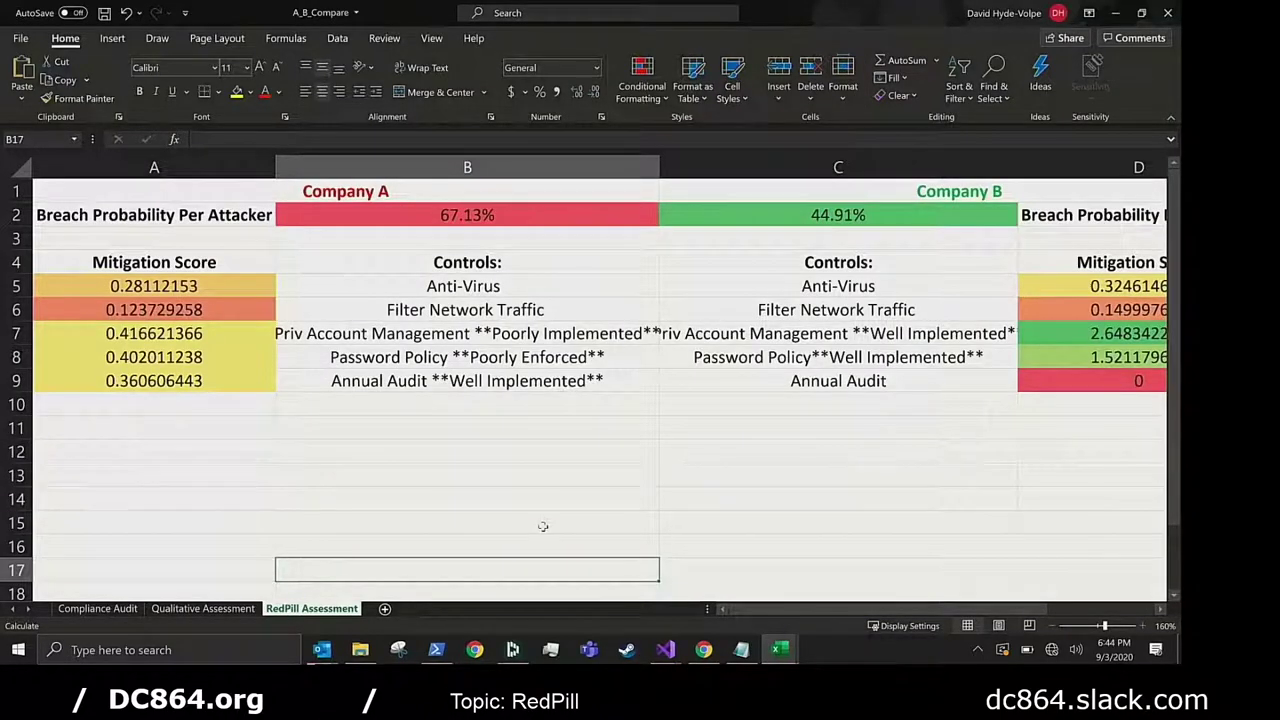
scroll(542, 526, "down", 2, "ctrl")
scroll(542, 526, "down", 1, "ctrl")
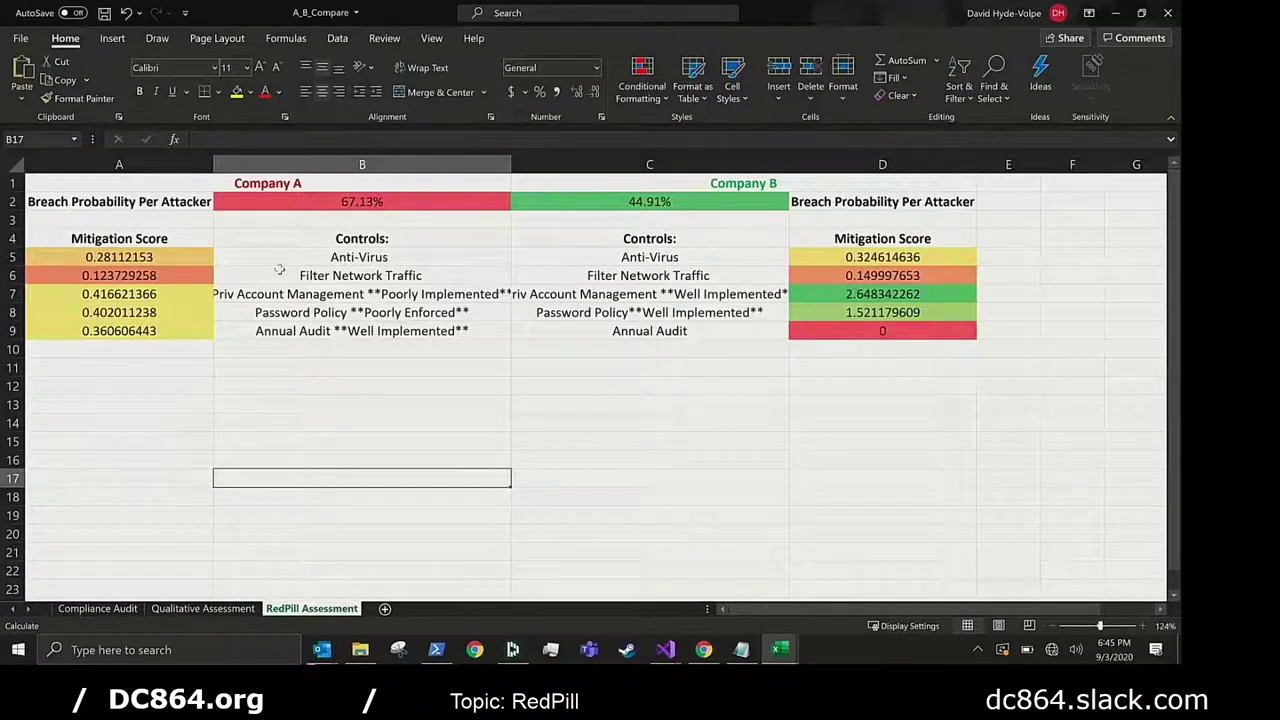
left_click(89, 336)
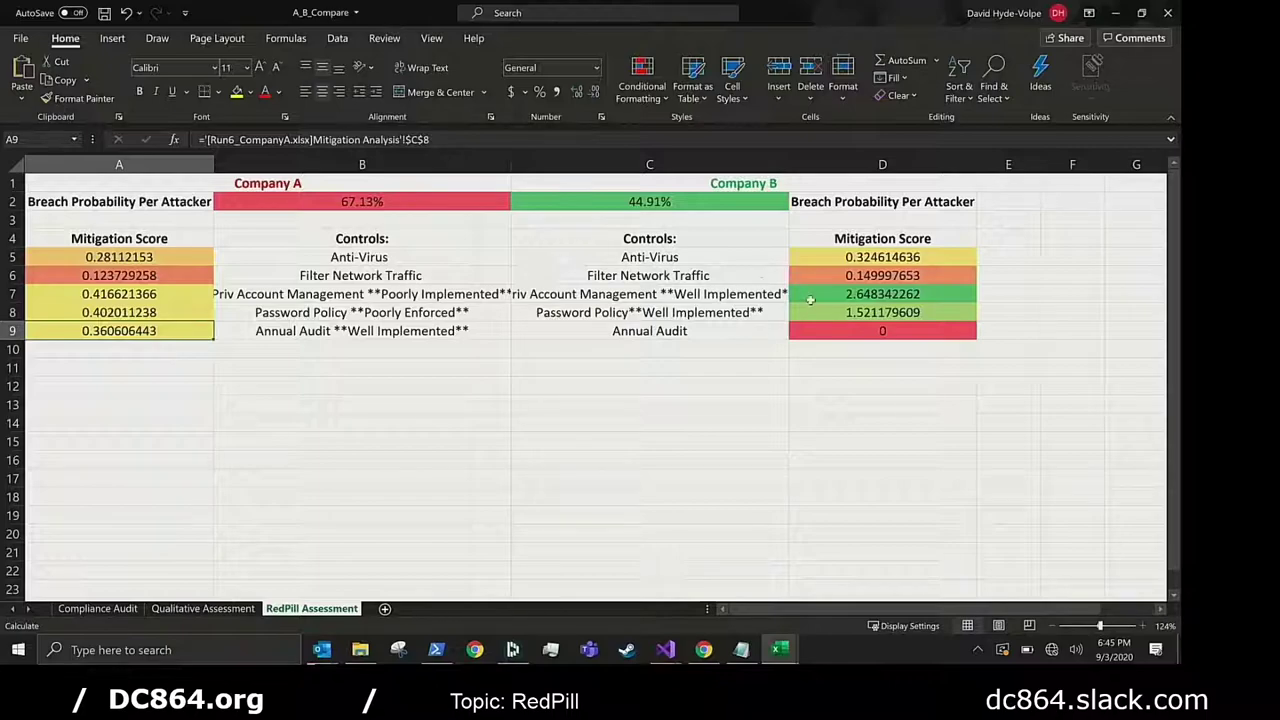
left_click_drag(741, 292, 822, 301)
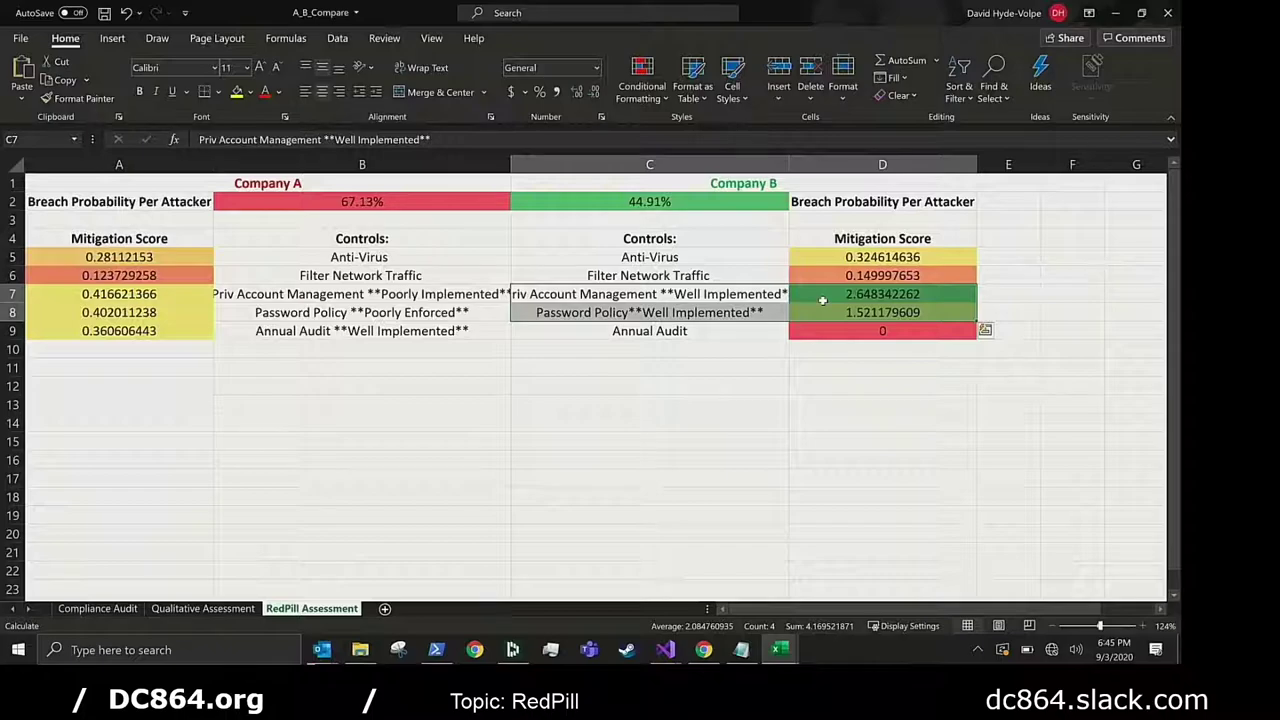
left_click(926, 338)
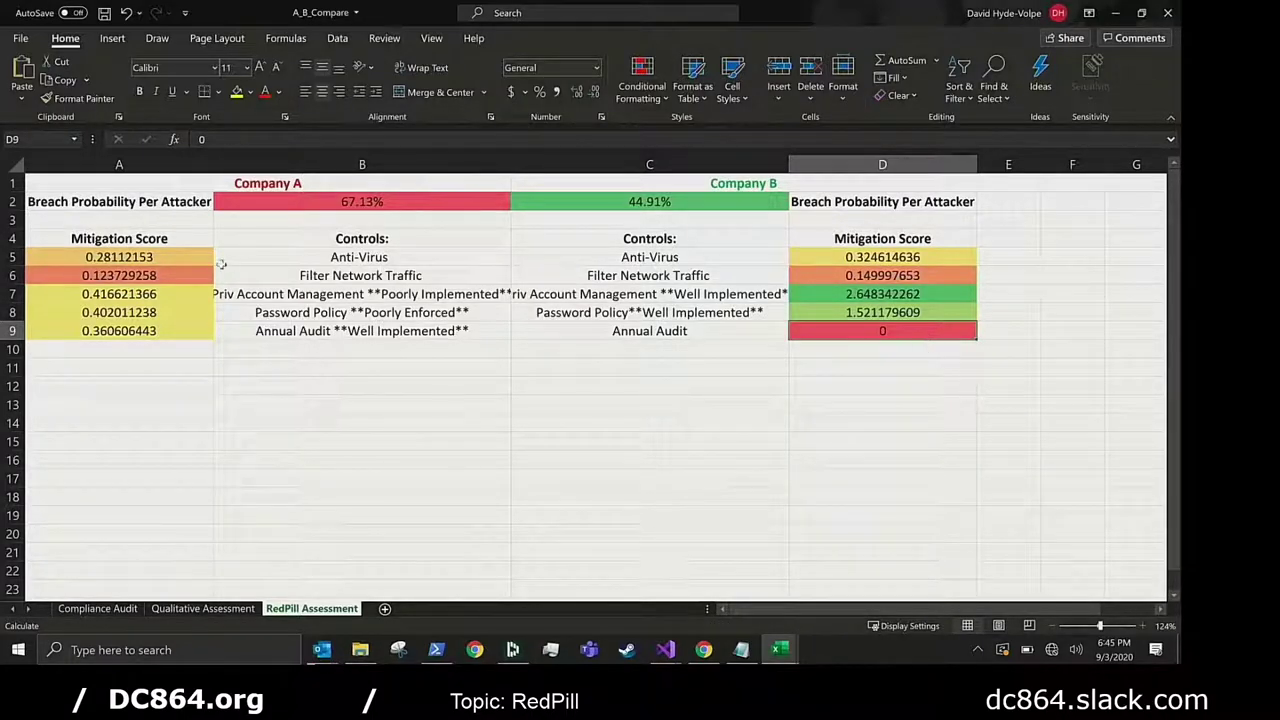
left_click(822, 293)
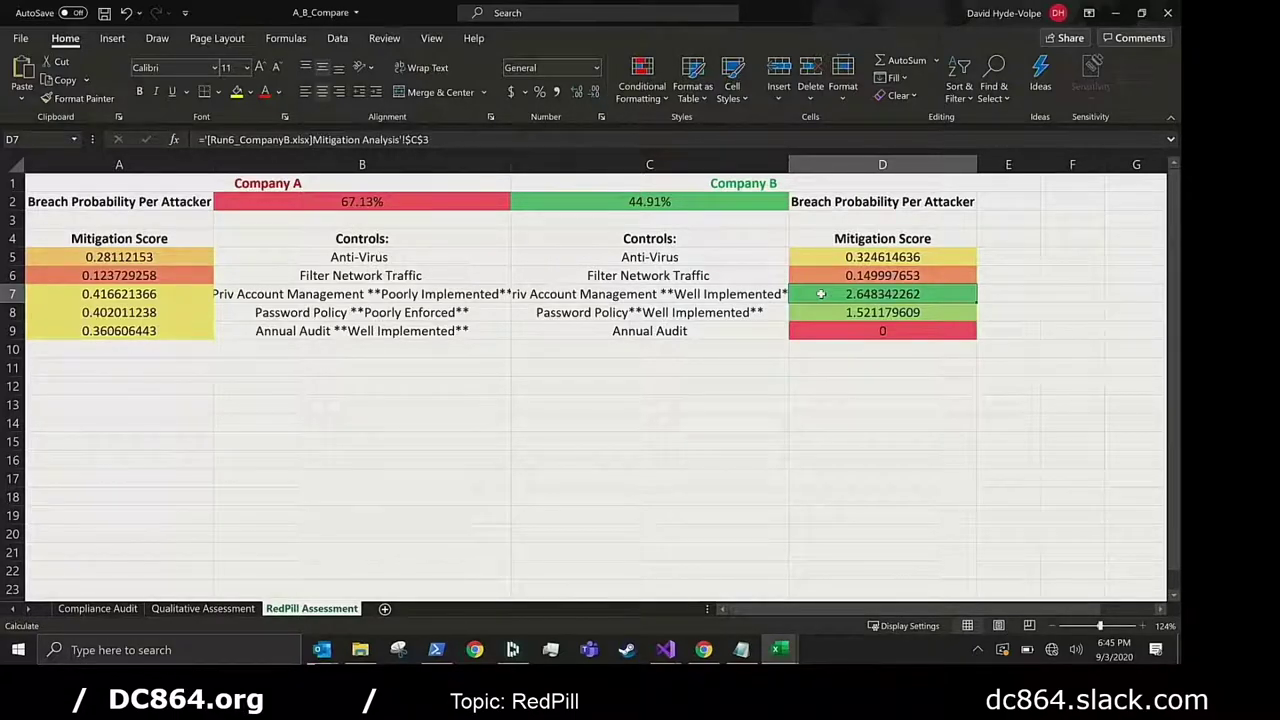
left_click(189, 610)
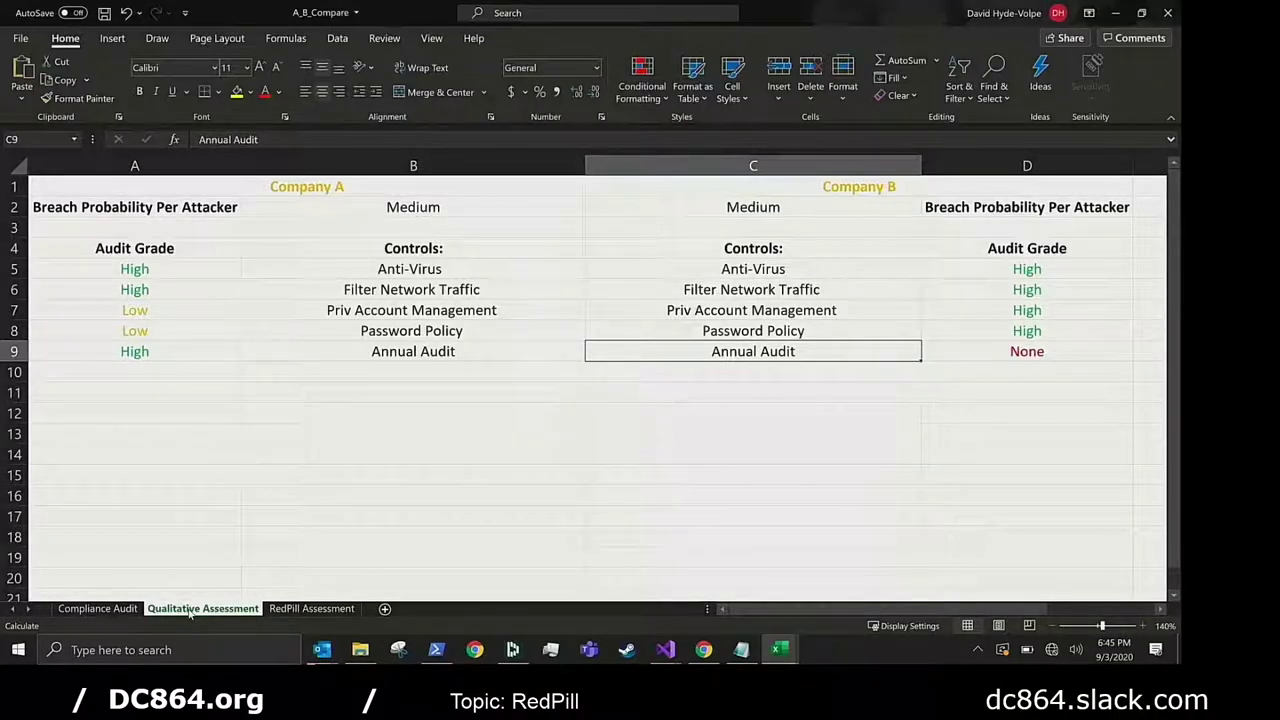
left_click(312, 609)
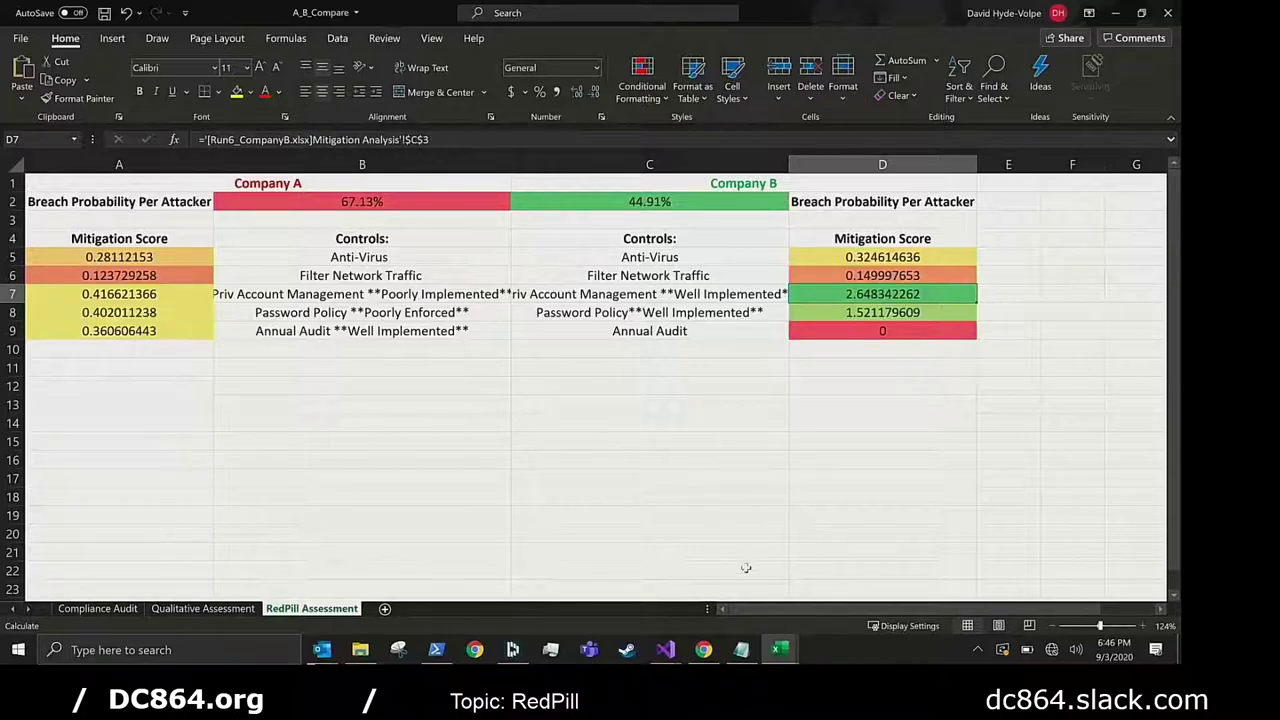
Switch to the Run6_CompanyA workbook and look through its Raw Input, Aggregation and Detection Analysis sheets.
left_click(783, 652)
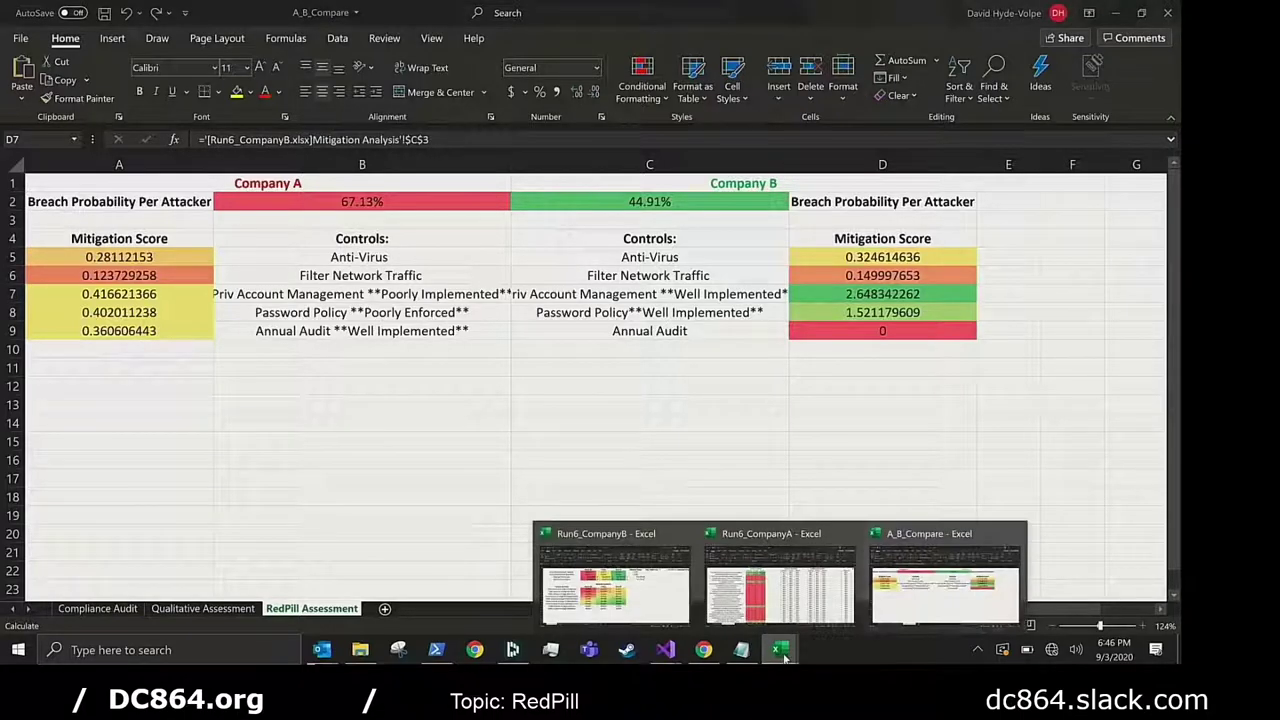
left_click(770, 582)
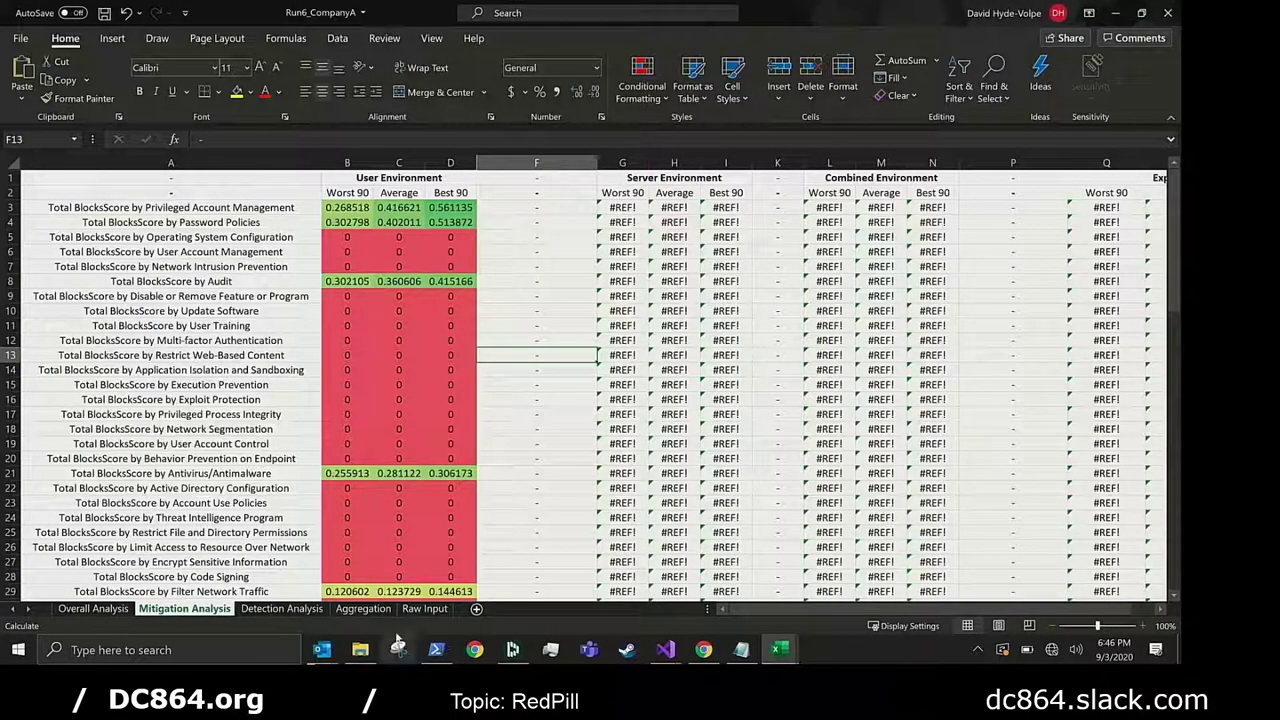
left_click(424, 608)
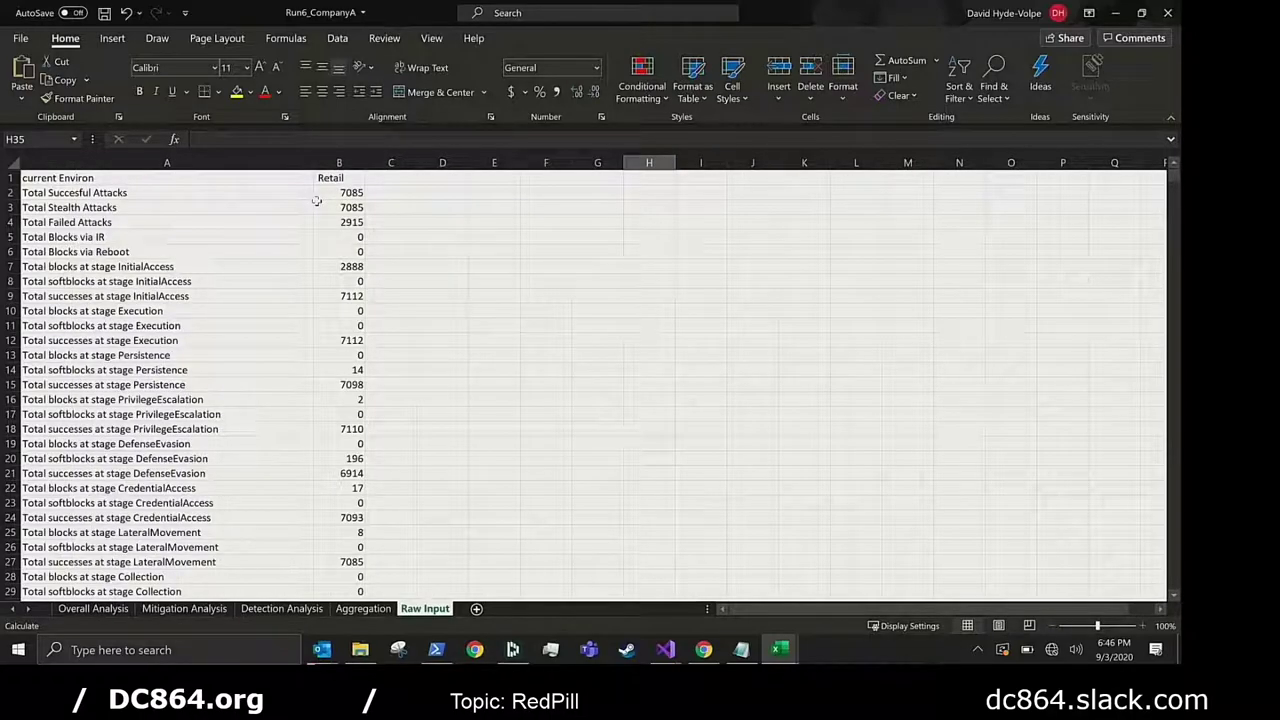
scroll(503, 283, "down", 7)
scroll(503, 283, "down", 20)
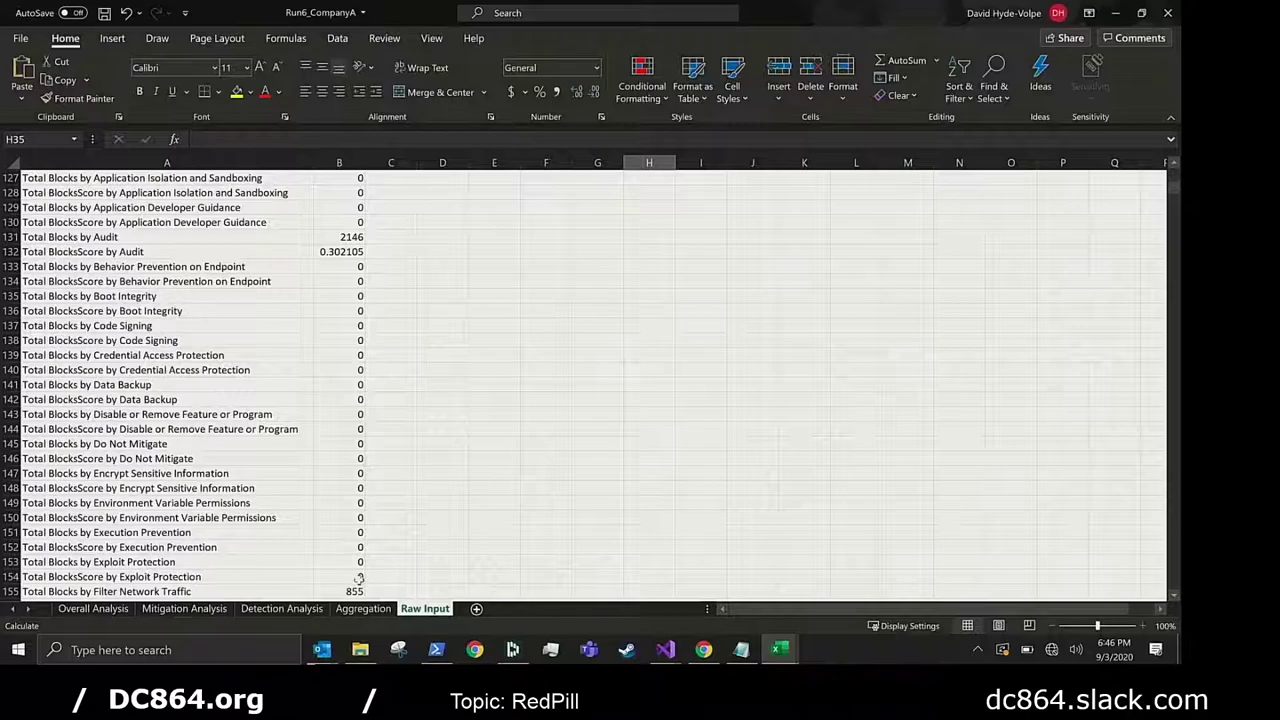
left_click(359, 610)
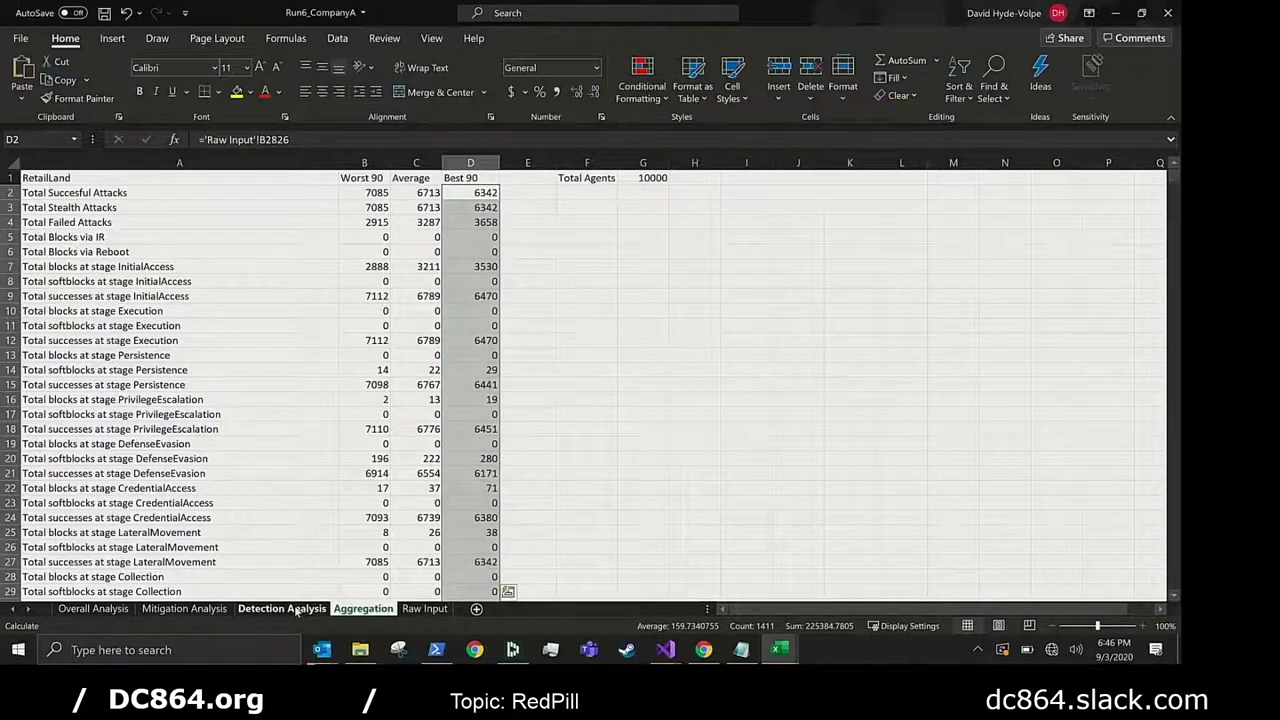
left_click(290, 609)
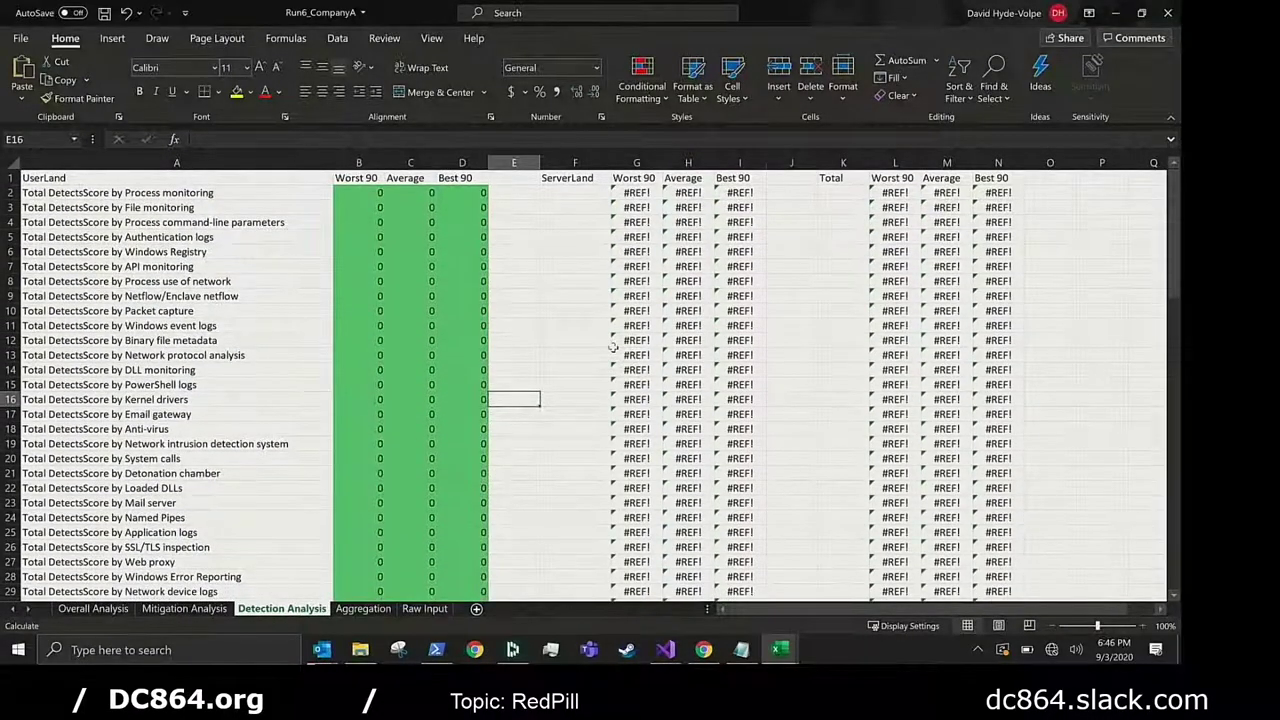
Examine Company A's worst, average and best block scores for Privileged Account Management on the Mitigation Analysis sheet.
left_click(182, 609)
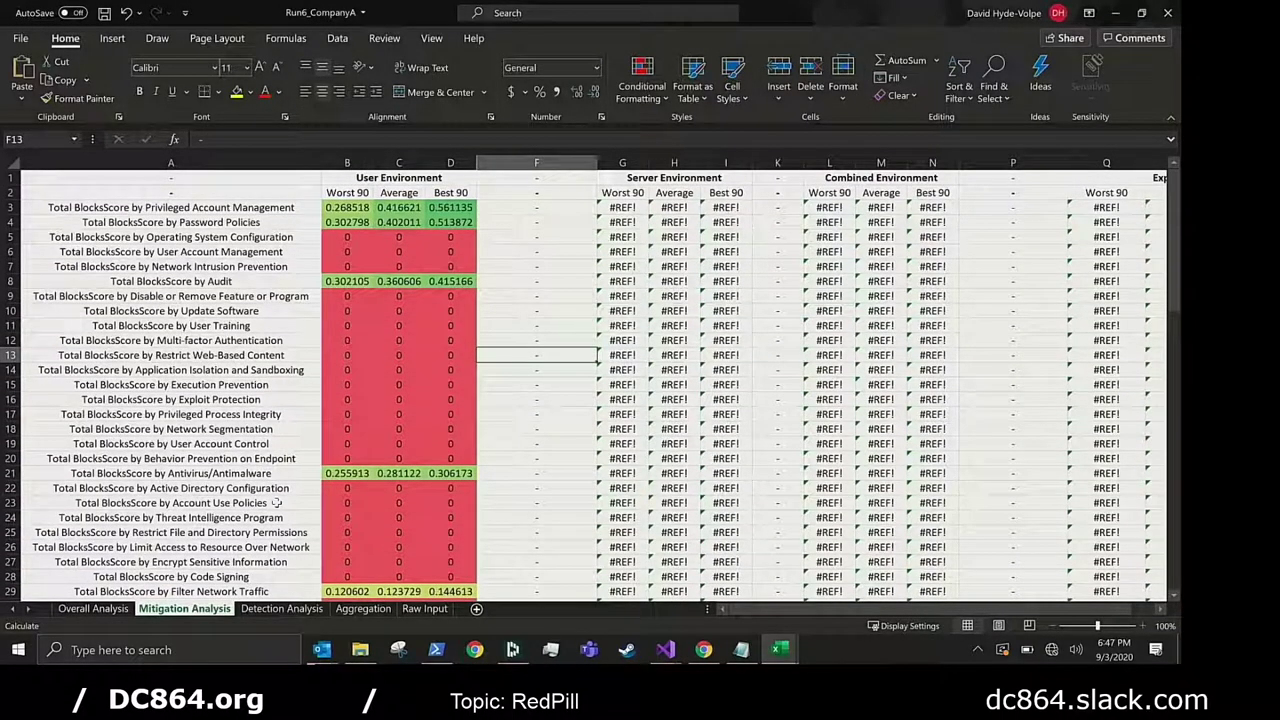
left_click_drag(340, 208, 460, 207)
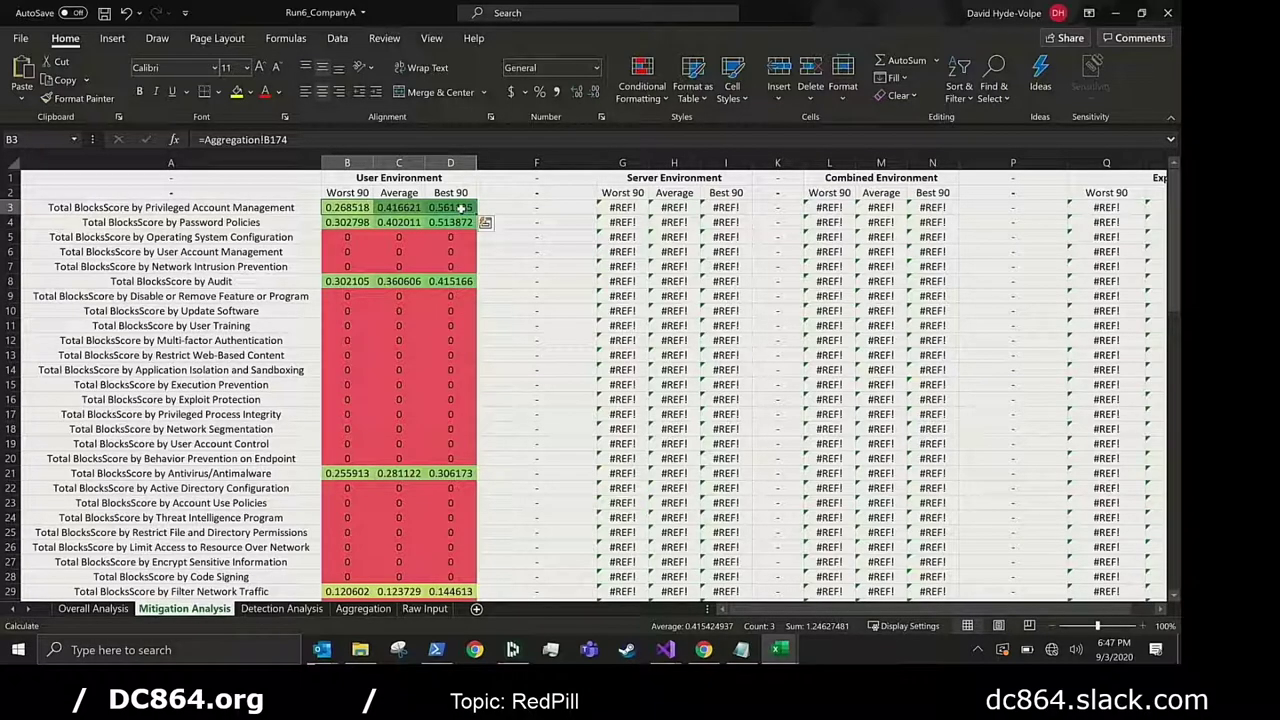
left_click(344, 238)
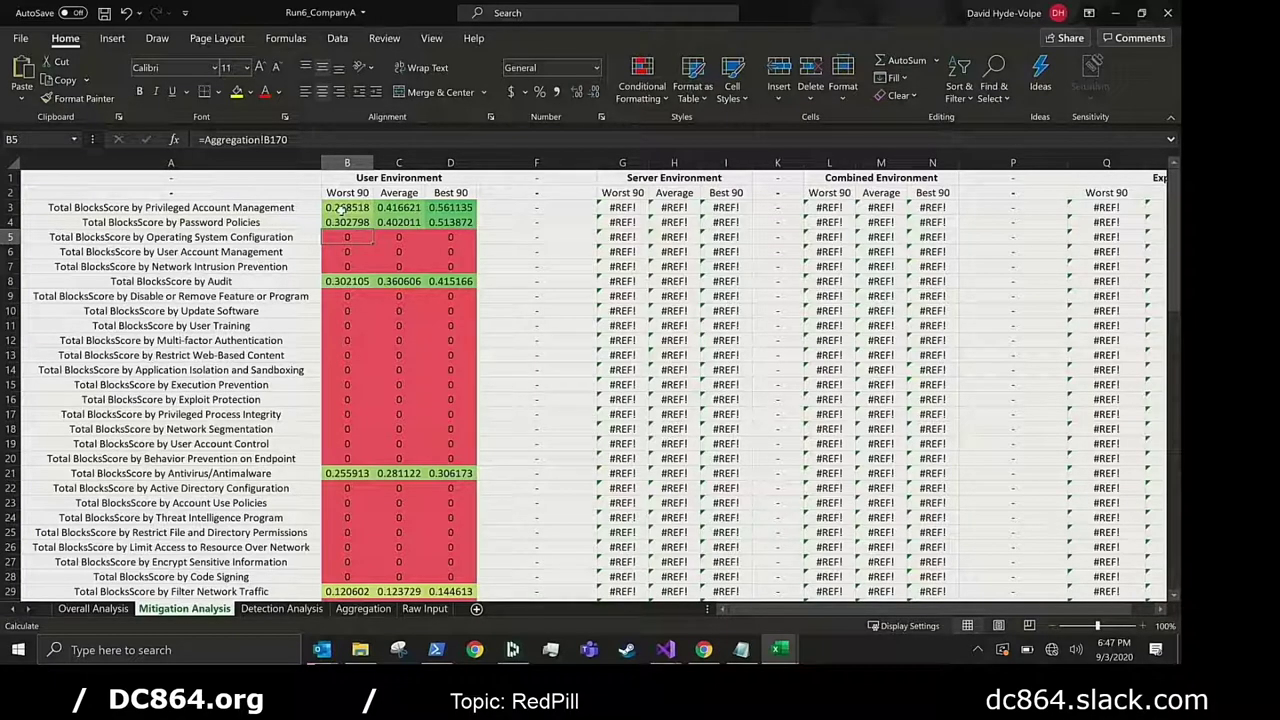
left_click_drag(355, 207, 468, 208)
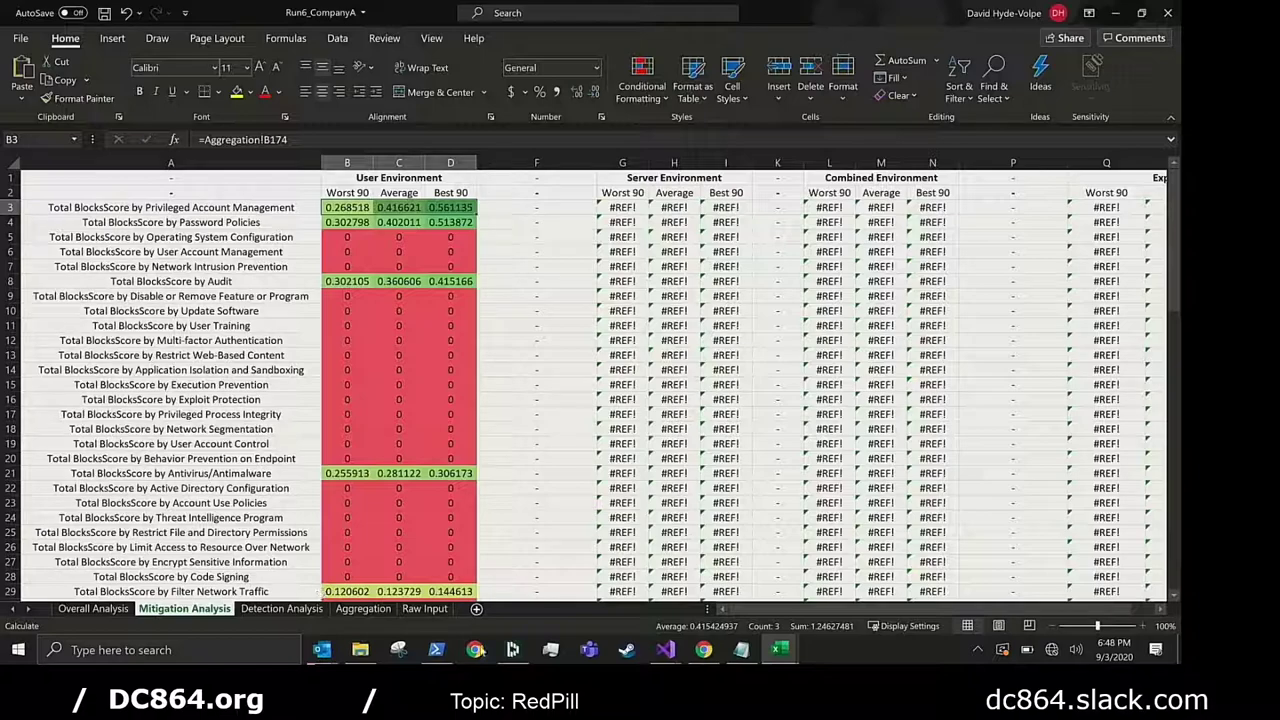
Switch to the Run6_CompanyB workbook and inspect the average Privileged Account Management block score on its Mitigation Analysis sheet.
mouse_move(786, 655)
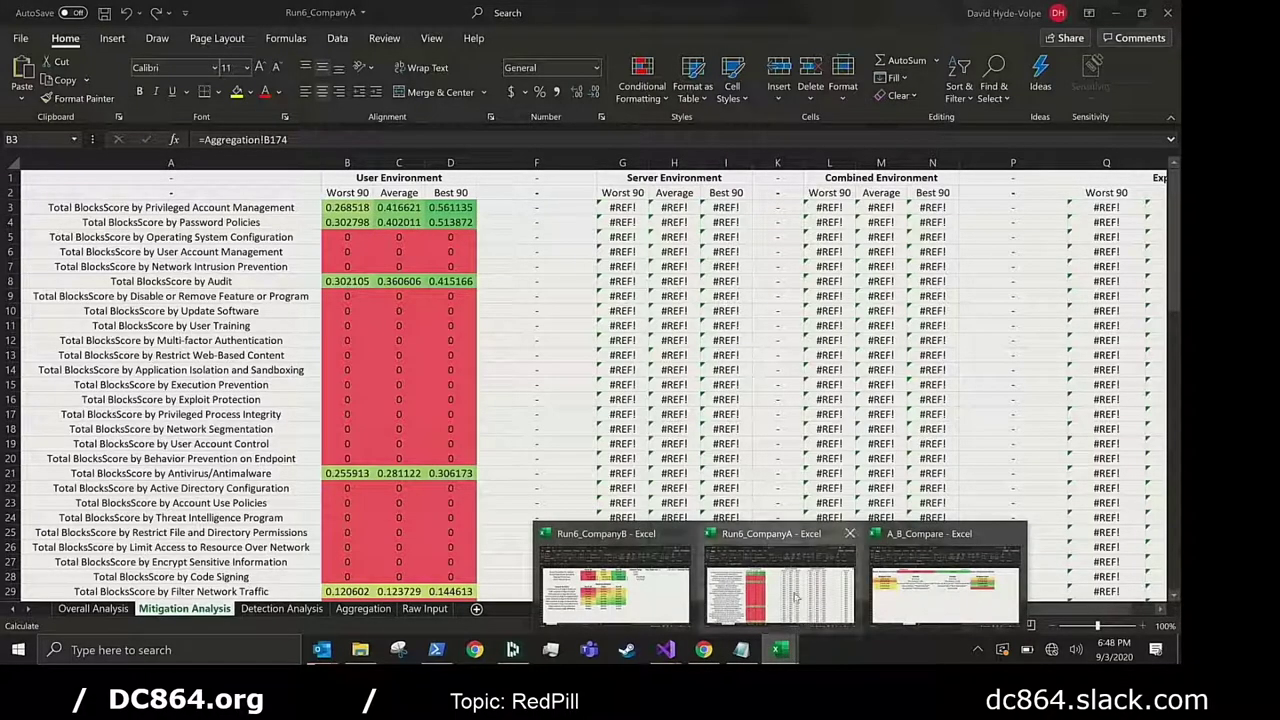
left_click(630, 582)
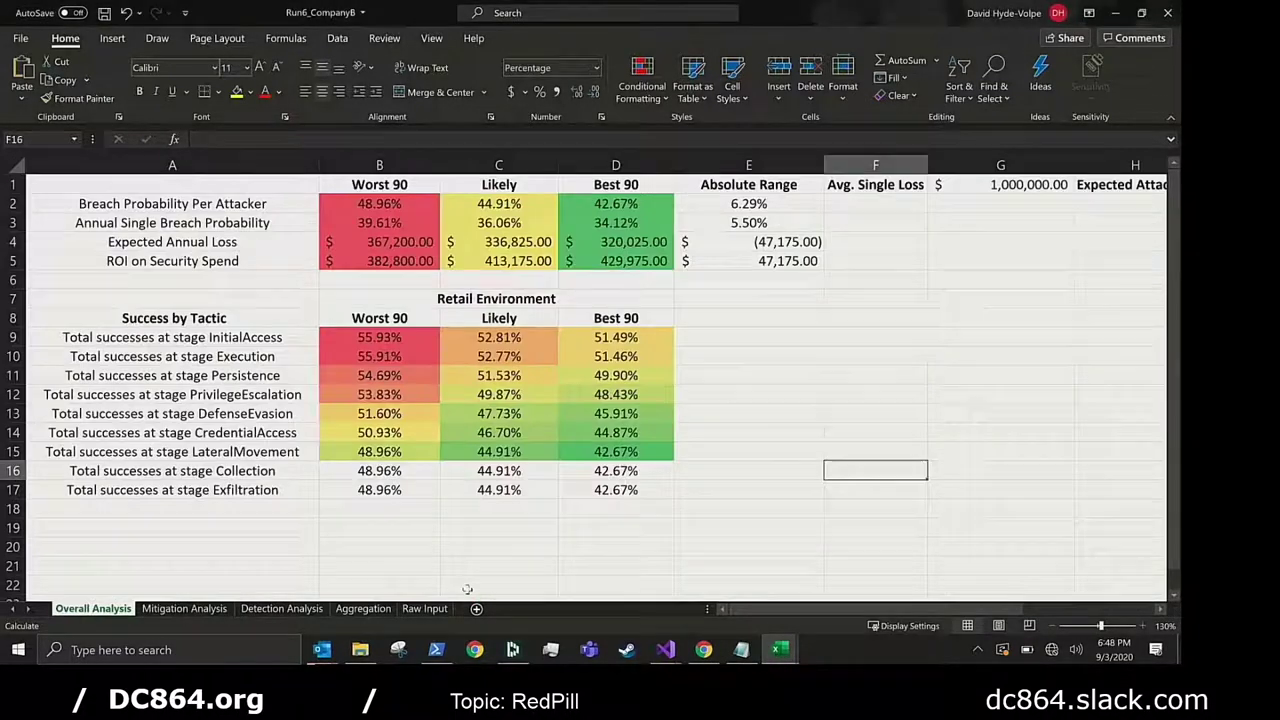
left_click(185, 609)
left_click(398, 207)
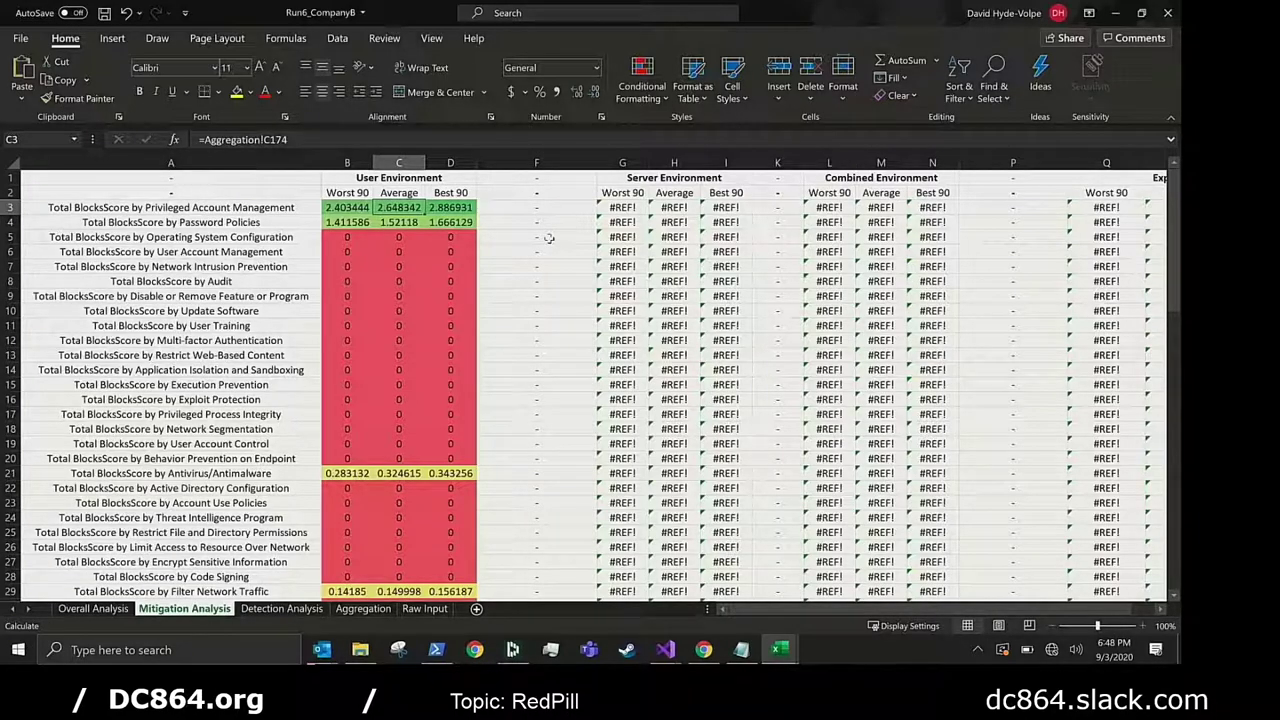
Look over Company B's block scores on the Mitigation Analysis sheet and its detect scores on the Detection Analysis sheet.
scroll(549, 238, "down", 1)
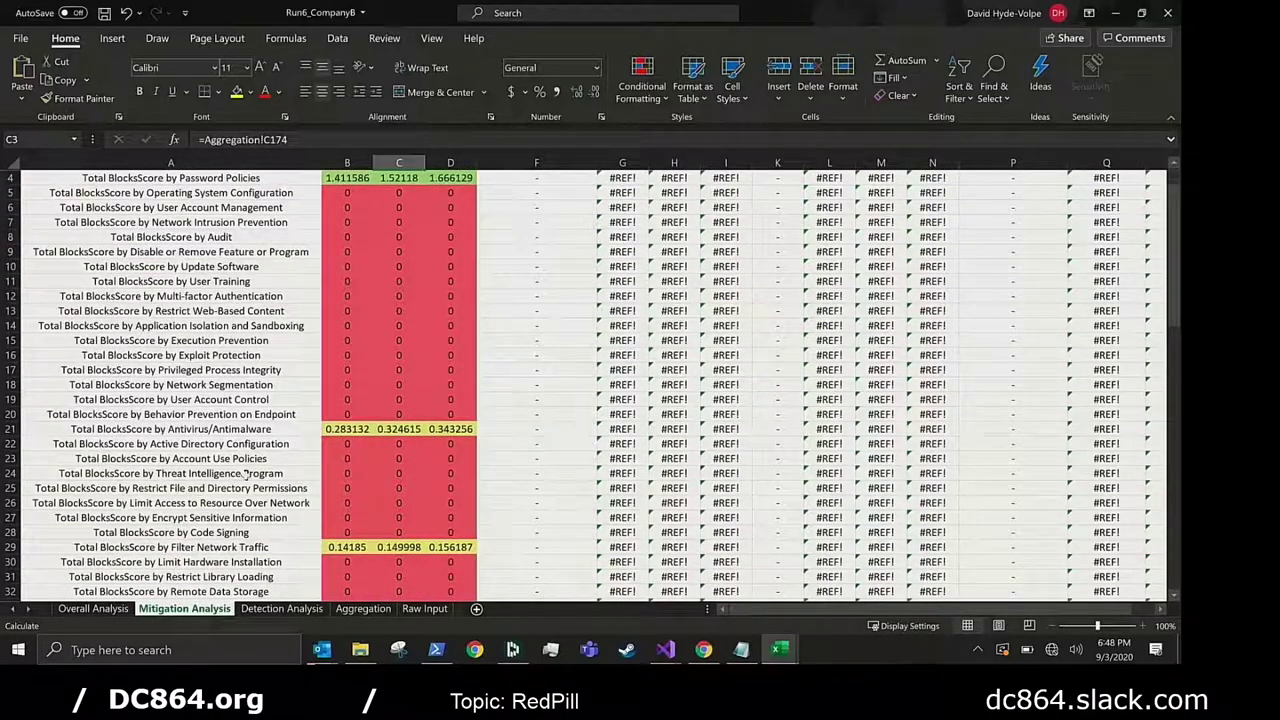
scroll(240, 481, "up", 1)
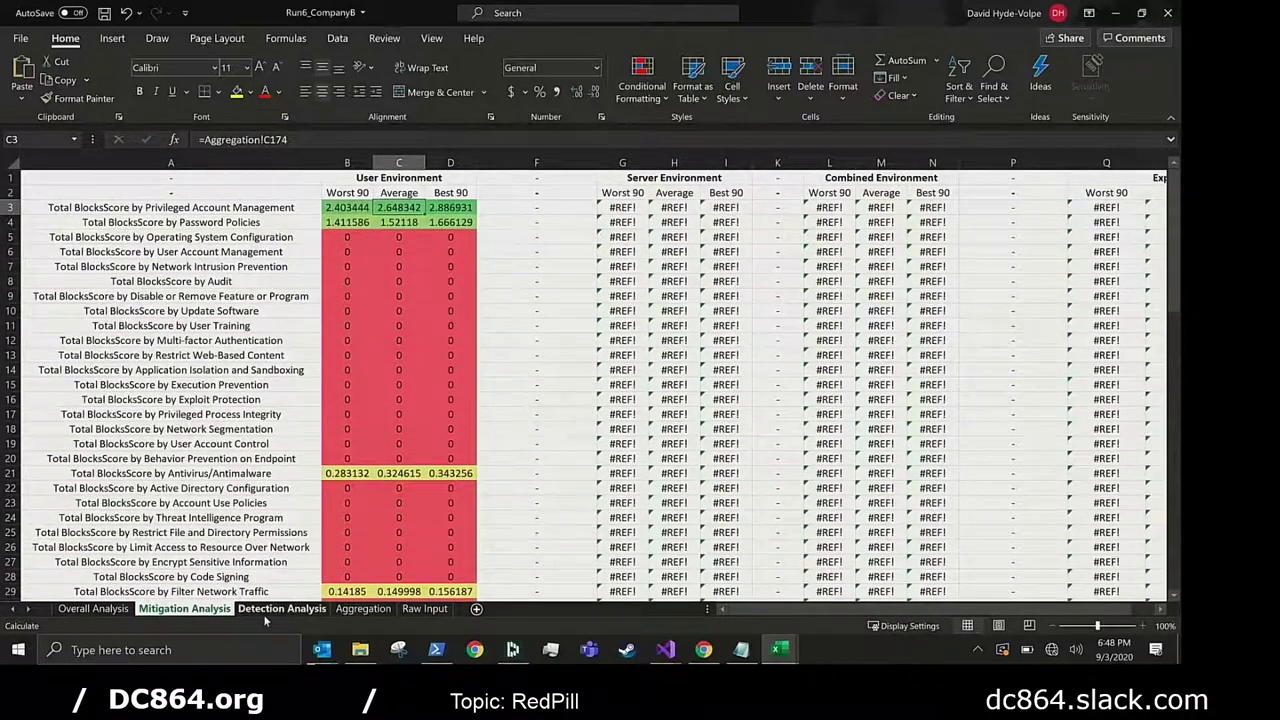
left_click(263, 610)
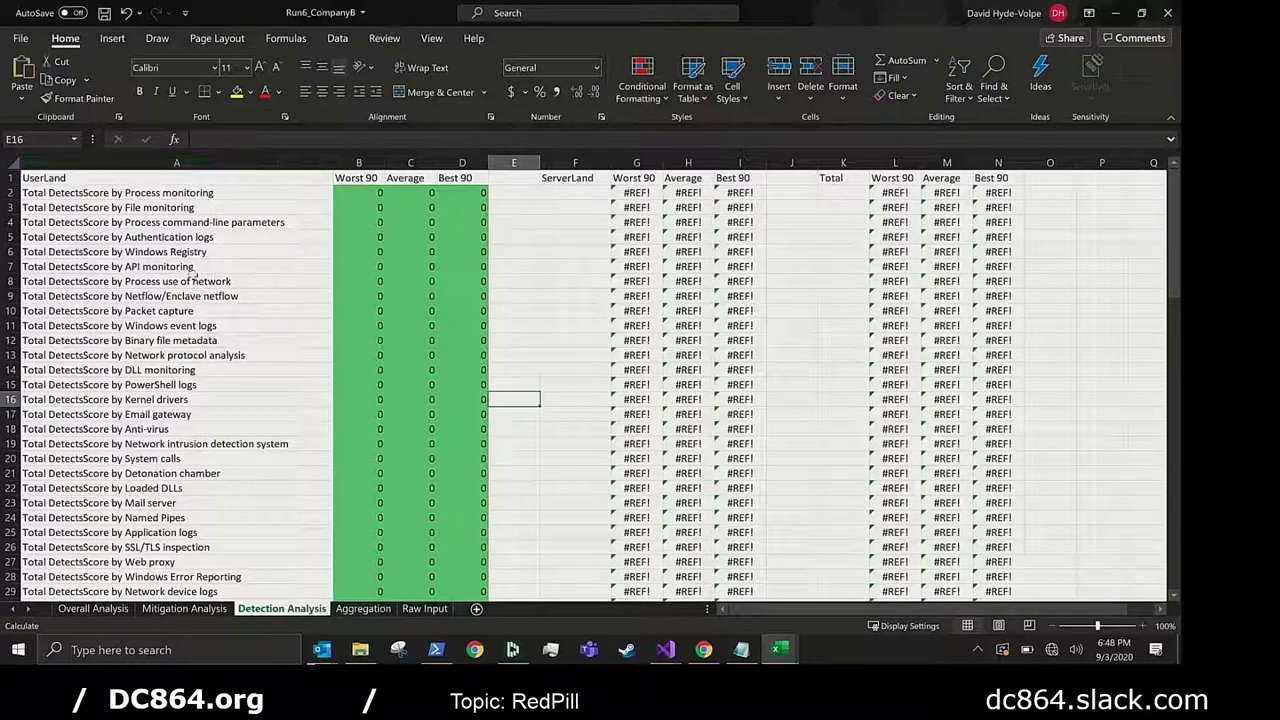
Inspect the average single loss and expected attackers inputs on Company B's Overall Analysis sheet.
left_click(122, 610)
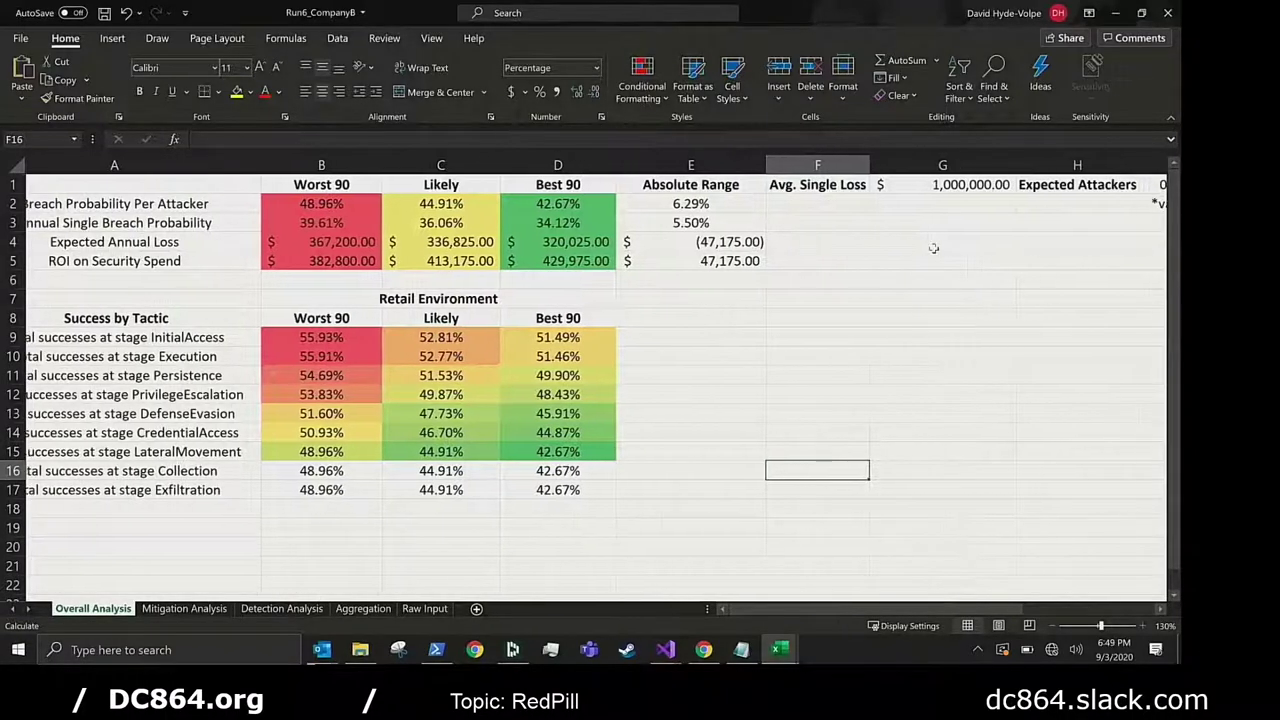
left_click(995, 184)
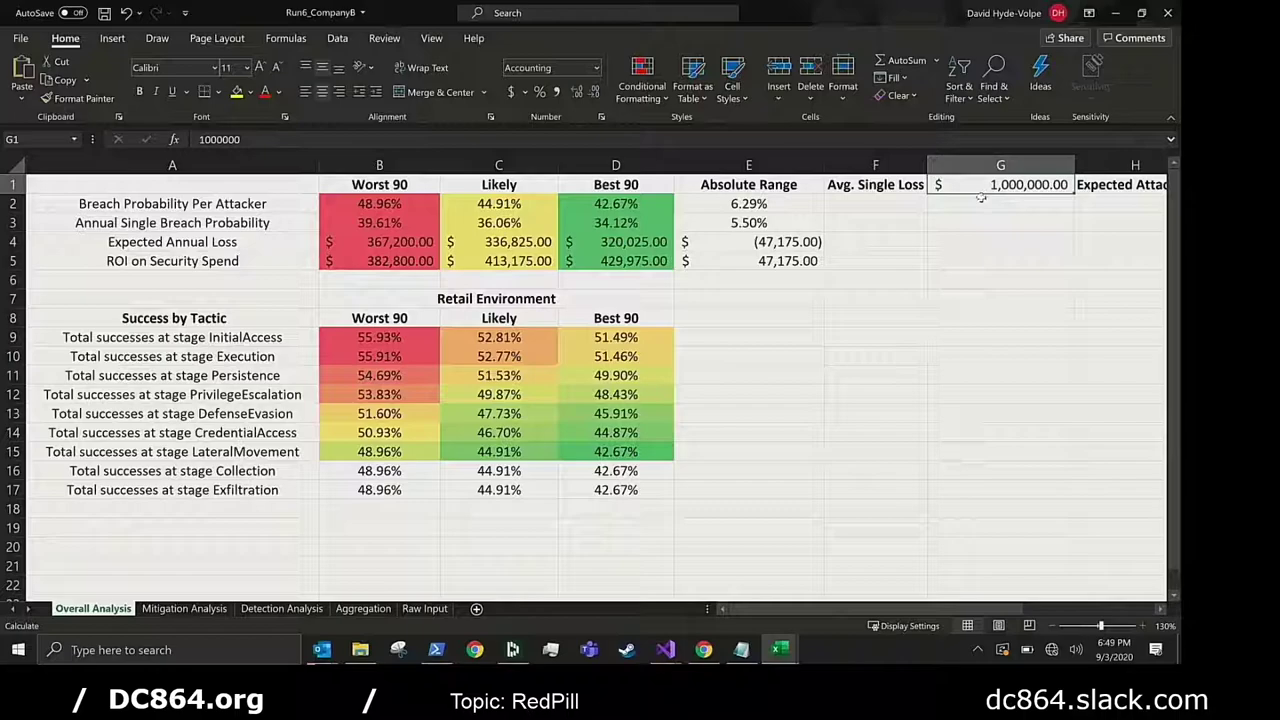
scroll(969, 258, "right", 3)
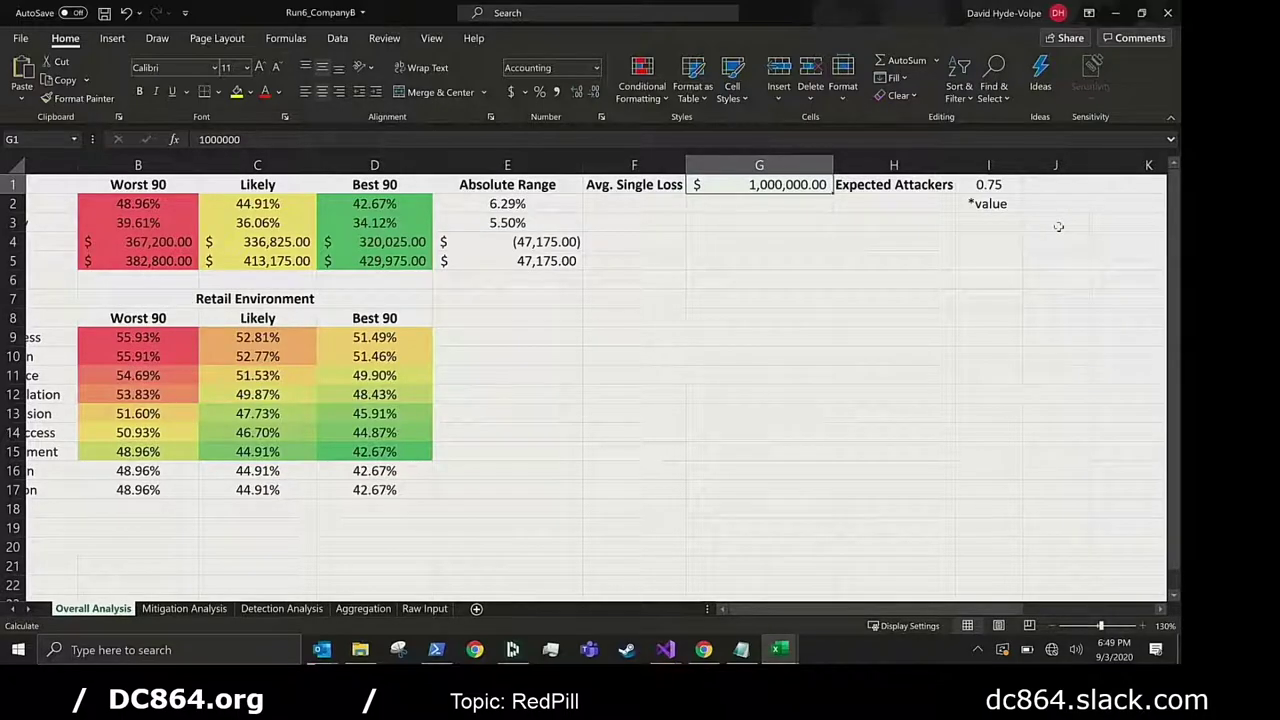
scroll(1058, 227, "left", 3)
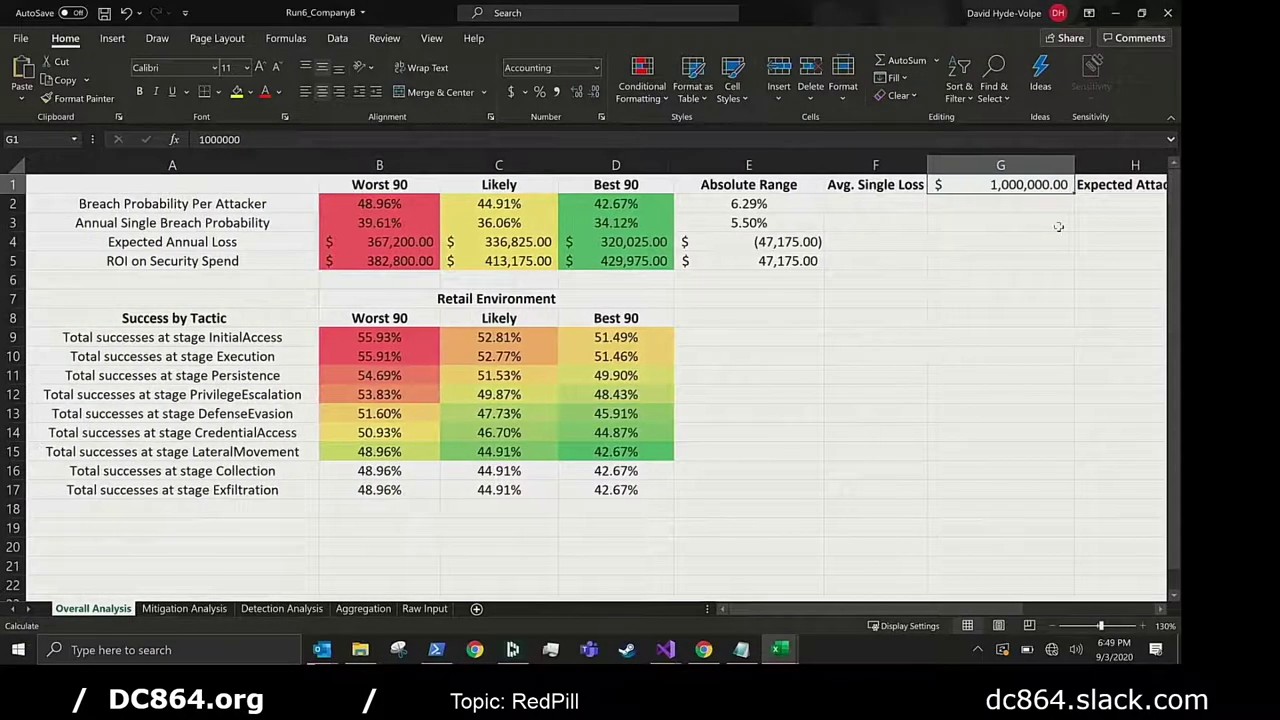
left_click(1127, 187)
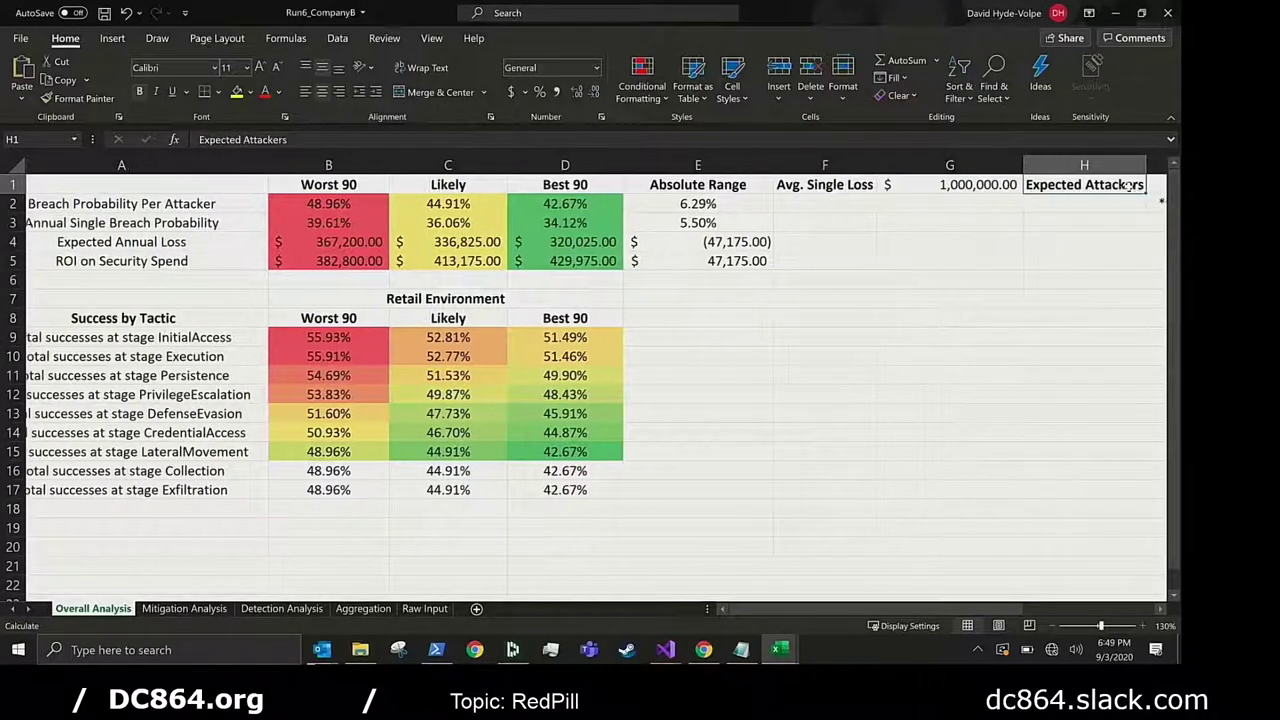
left_click(885, 263)
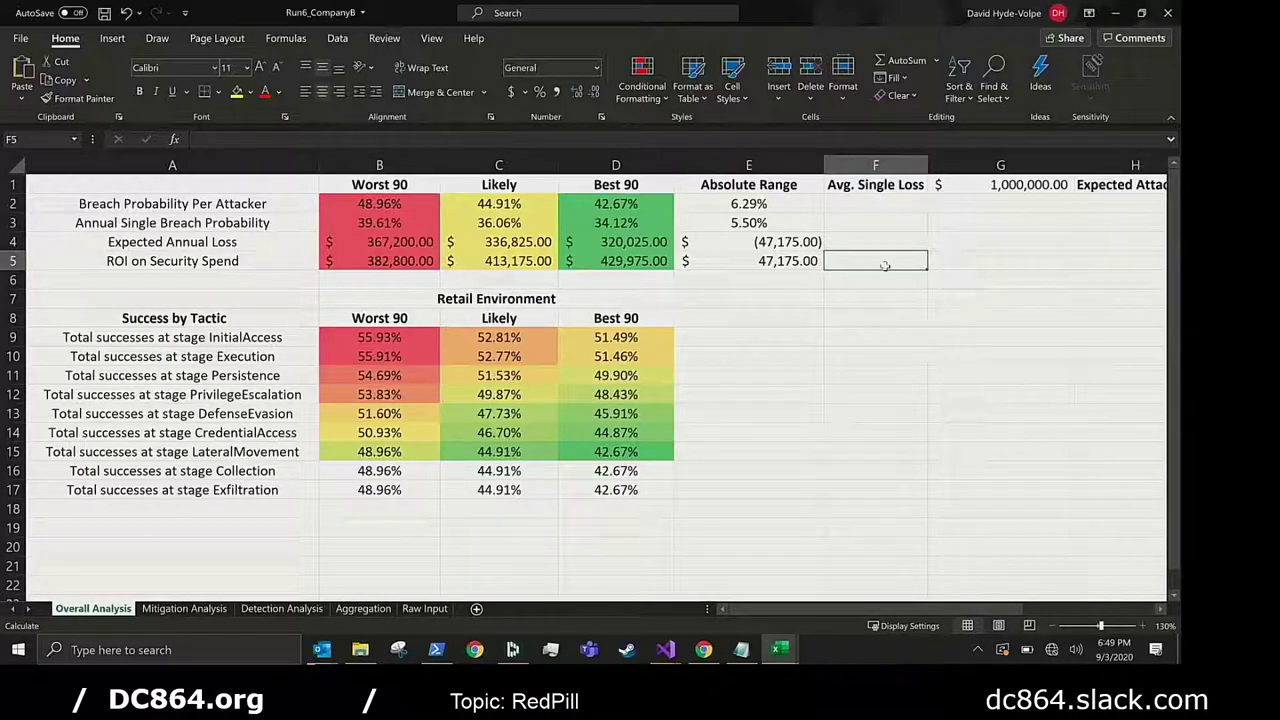
Examine Company B's worst, likely and best figures for breach probability, expected annual loss and success by tactic.
left_click(349, 202)
left_click_drag(349, 202, 636, 205)
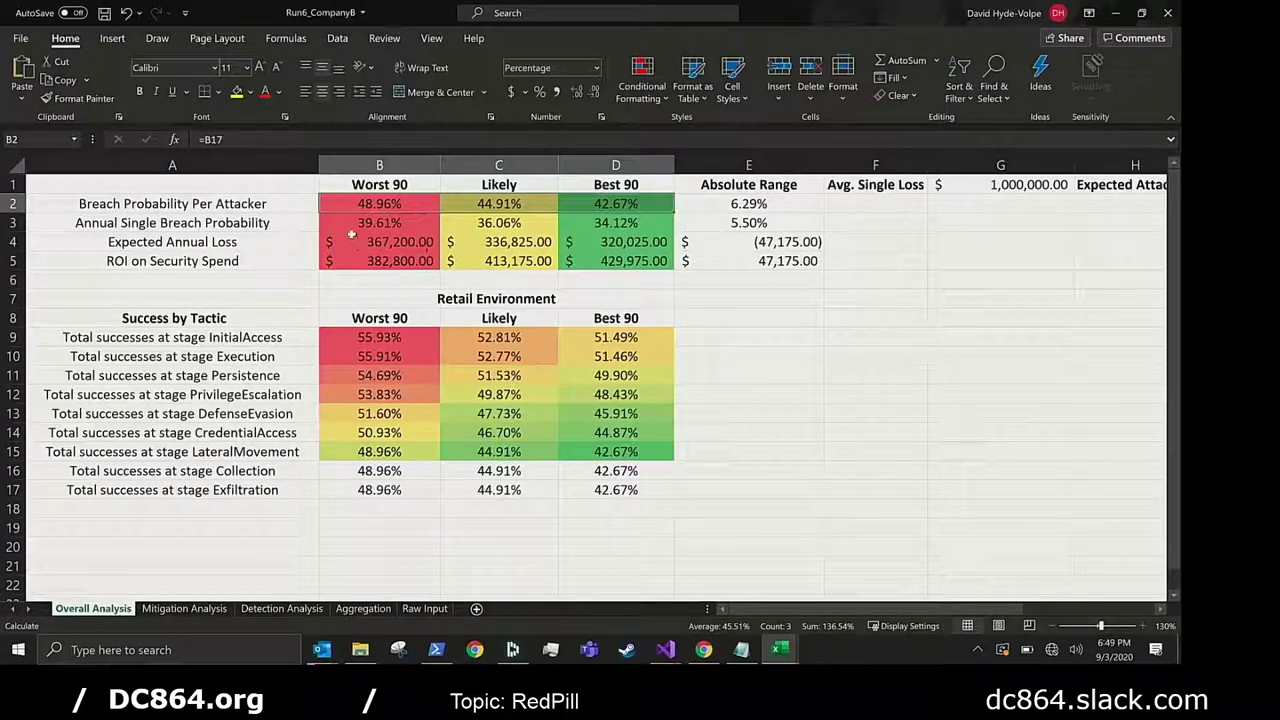
left_click_drag(350, 230, 600, 233)
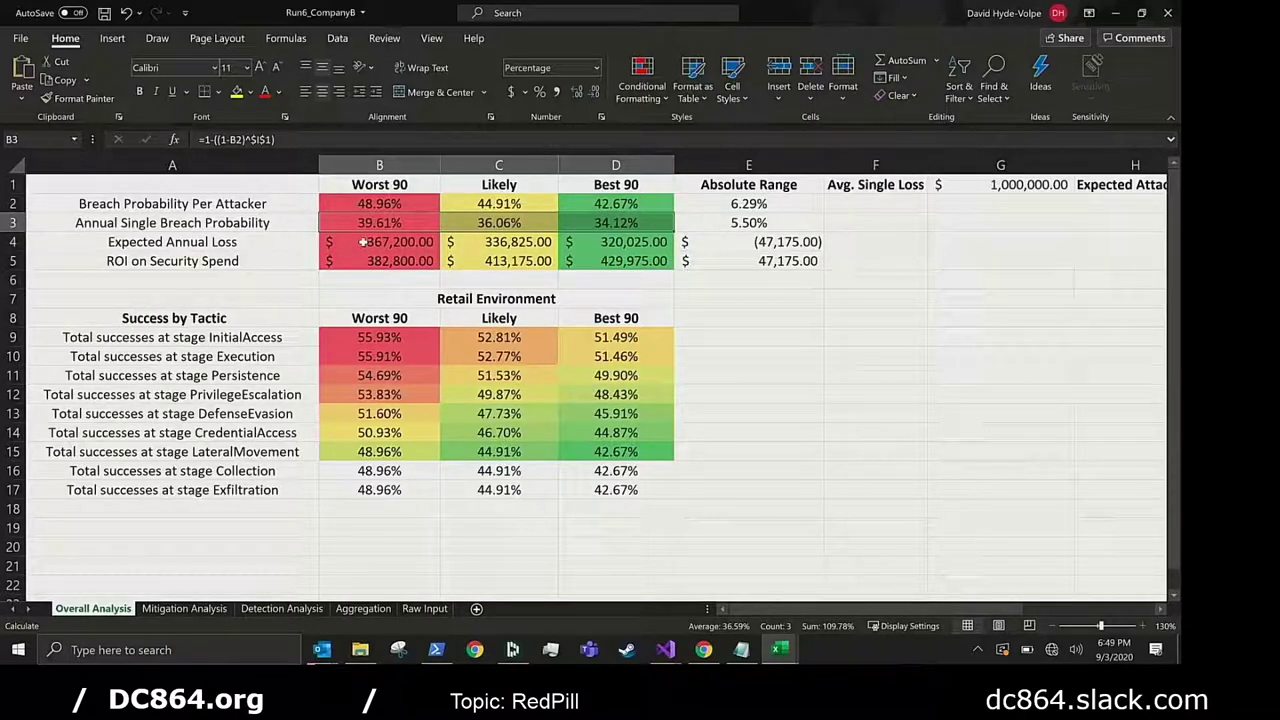
left_click_drag(362, 242, 622, 242)
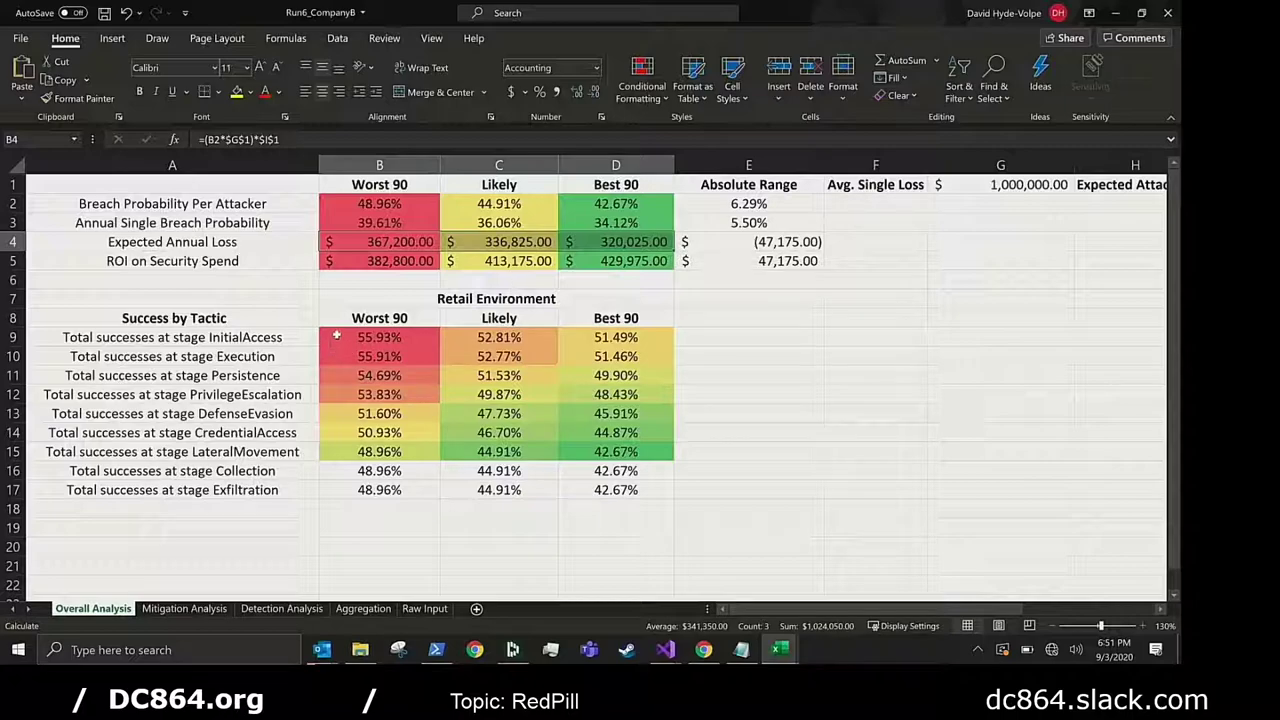
left_click_drag(335, 340, 619, 495)
left_click(808, 387)
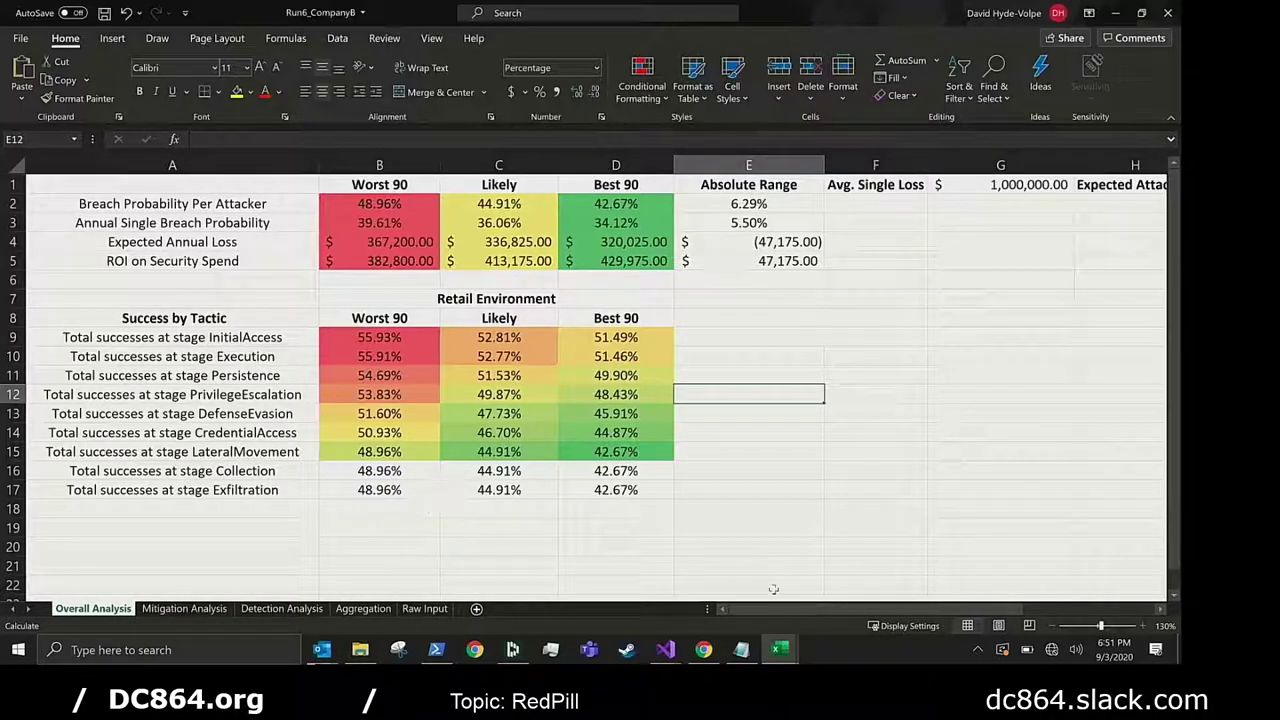
Review Company B's list of controls in A_B_Compare against the InitialAccess success rates in Run6_CompanyB's Overall Analysis sheet.
left_click(786, 652)
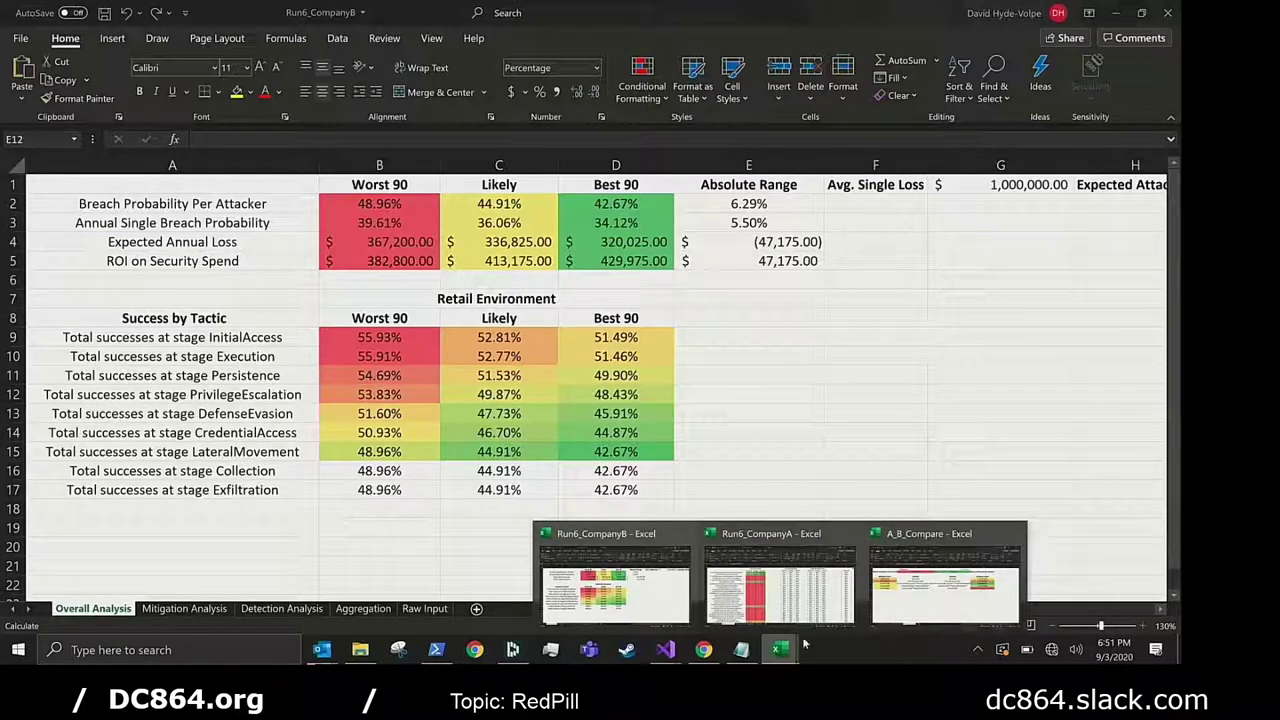
left_click(945, 585)
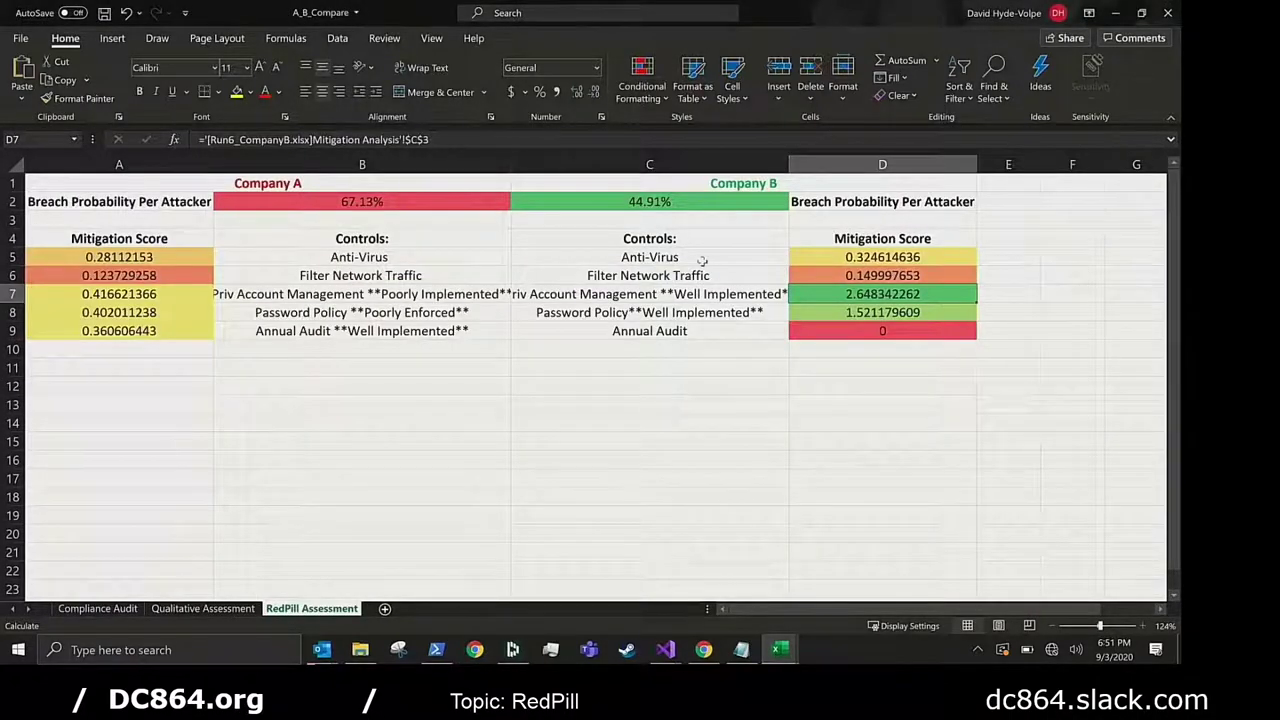
left_click_drag(702, 260, 703, 328)
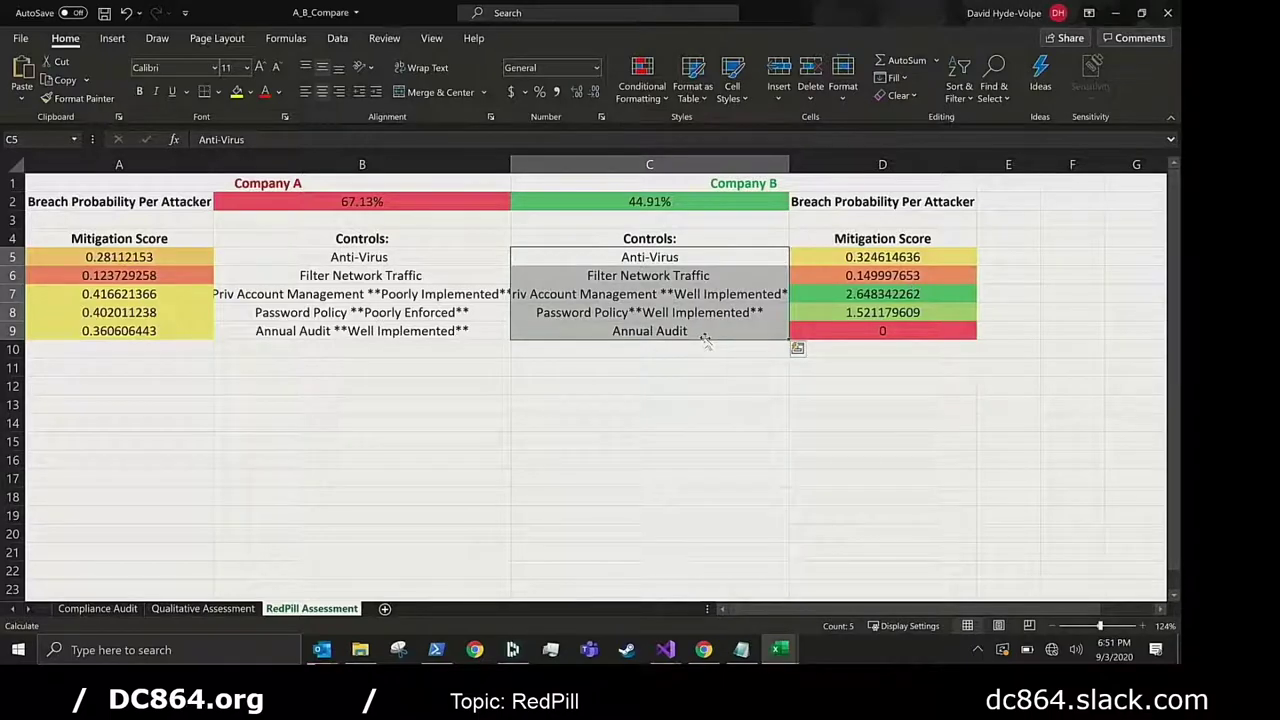
key("alt+Tab")
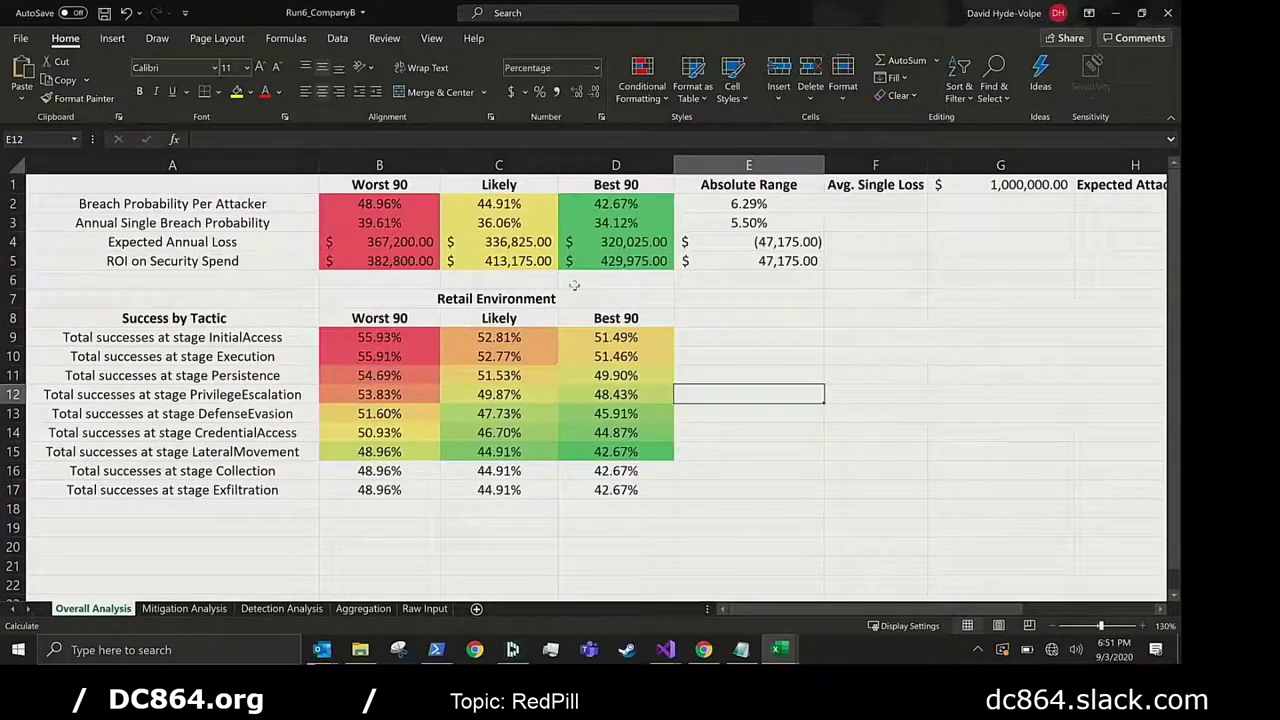
left_click_drag(386, 338, 598, 337)
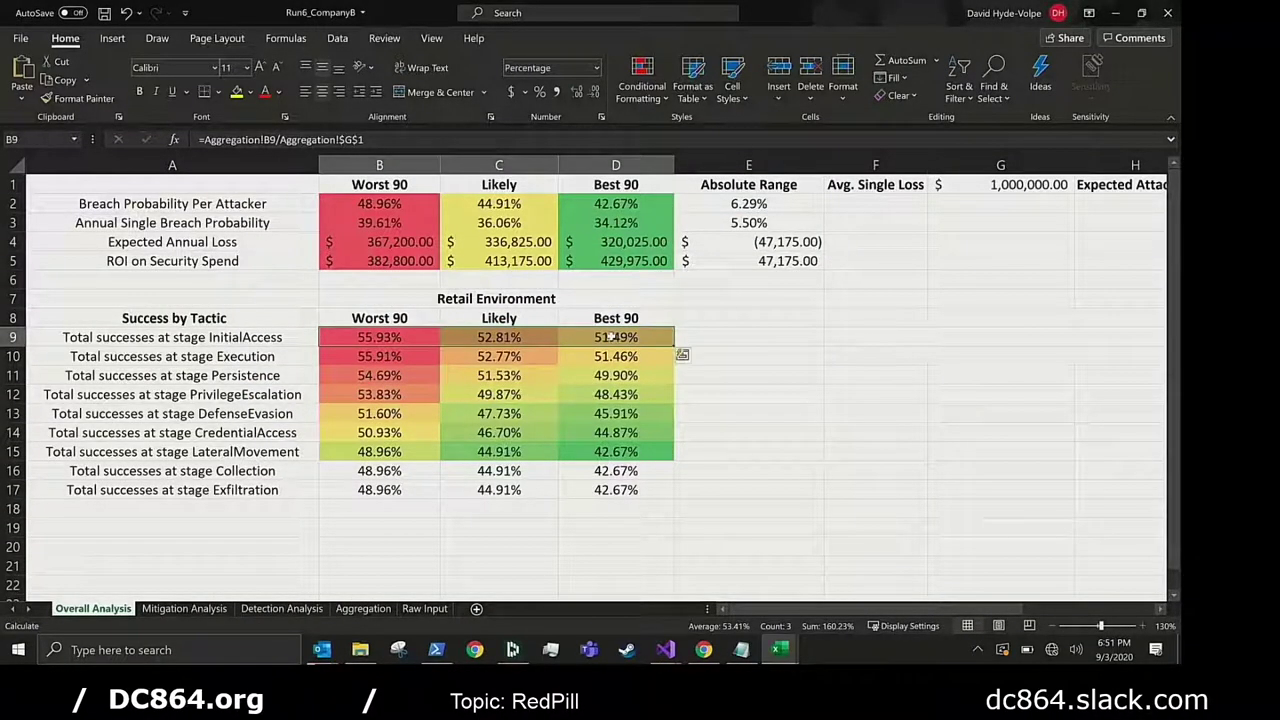
left_click(489, 340)
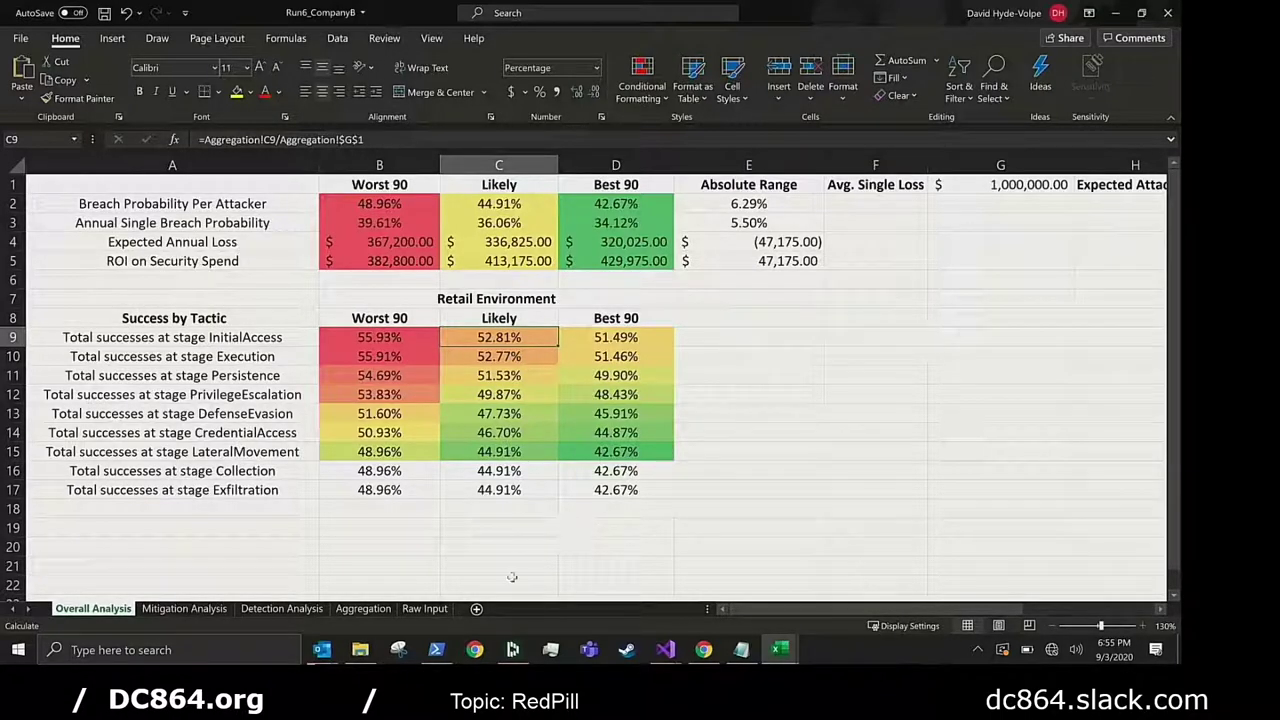
Switch to File Explorer and open the MonteCarlo workbook from the recent files.
left_click(360, 650)
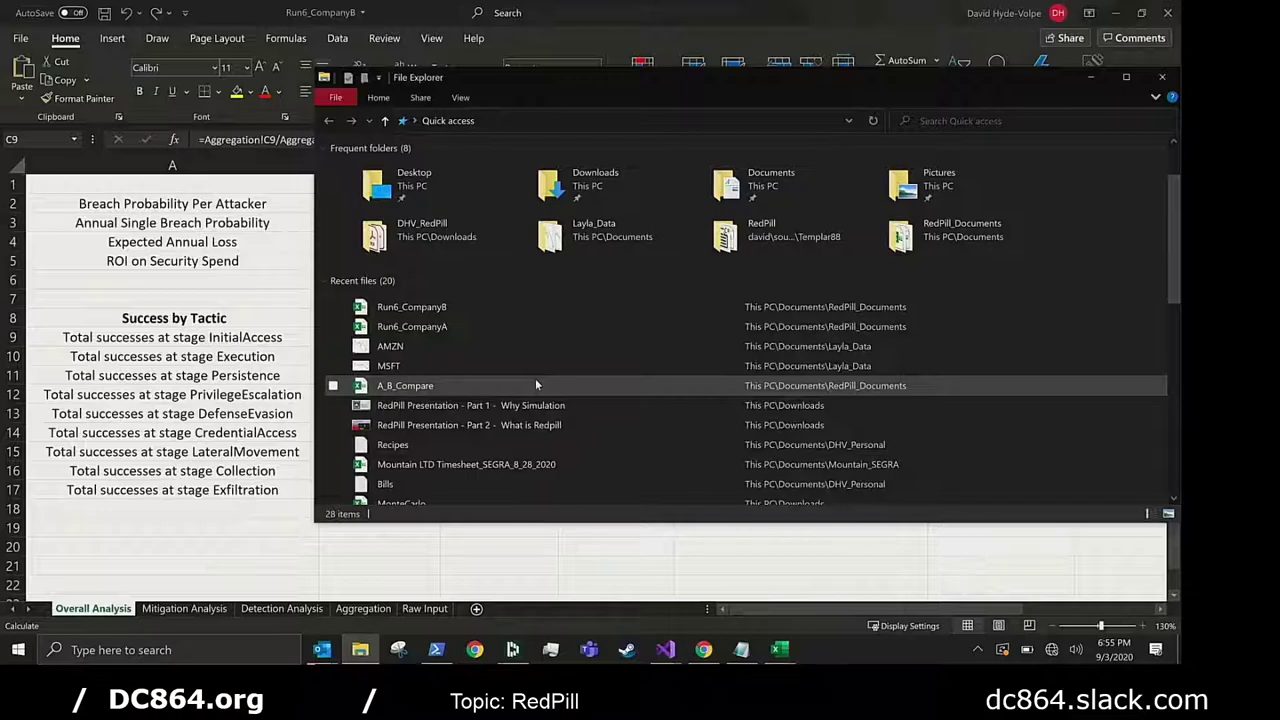
scroll(536, 385, "down", 3)
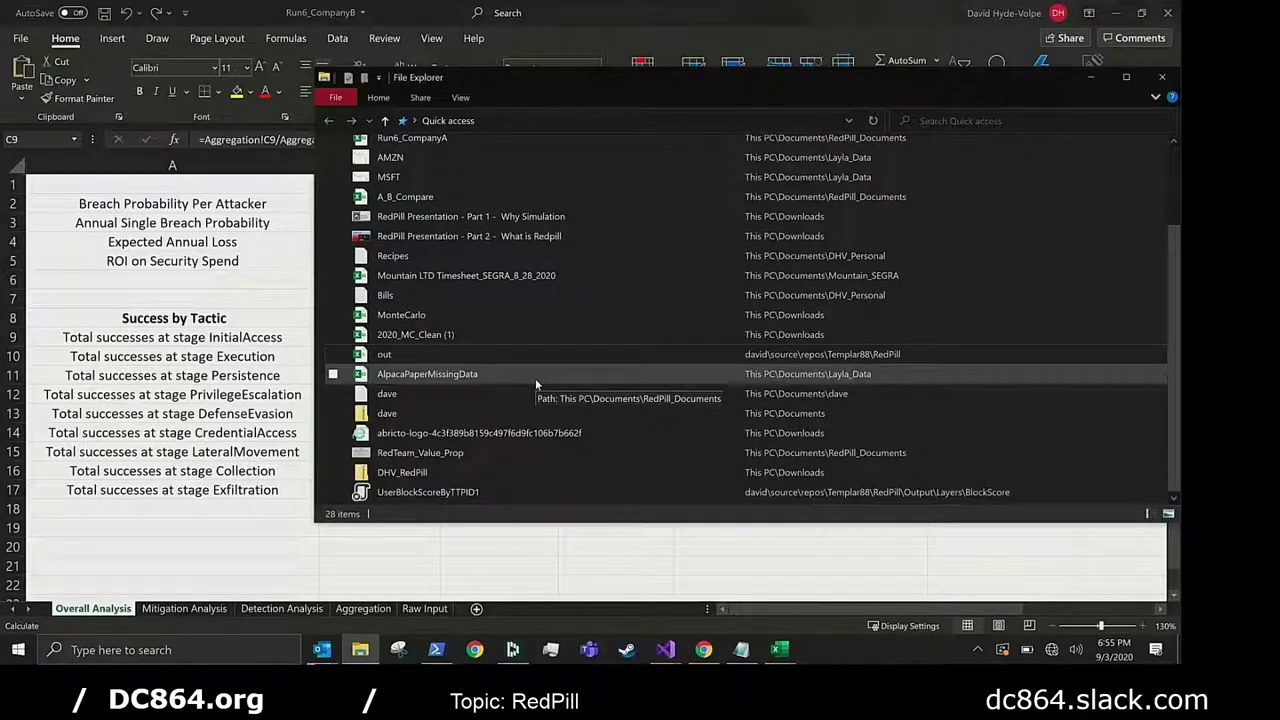
double_click(445, 314)
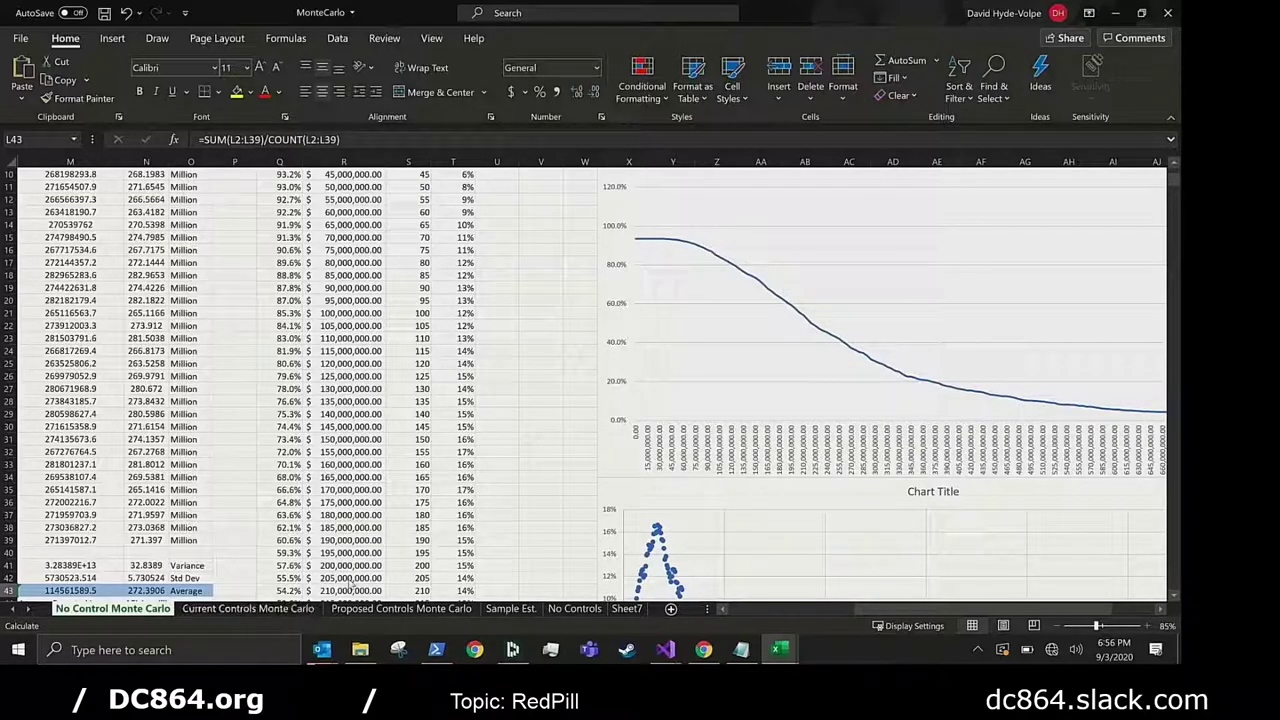
Examine the loss curve and scatter chart on the No Control Monte Carlo sheet.
scroll(505, 455, "down", 4)
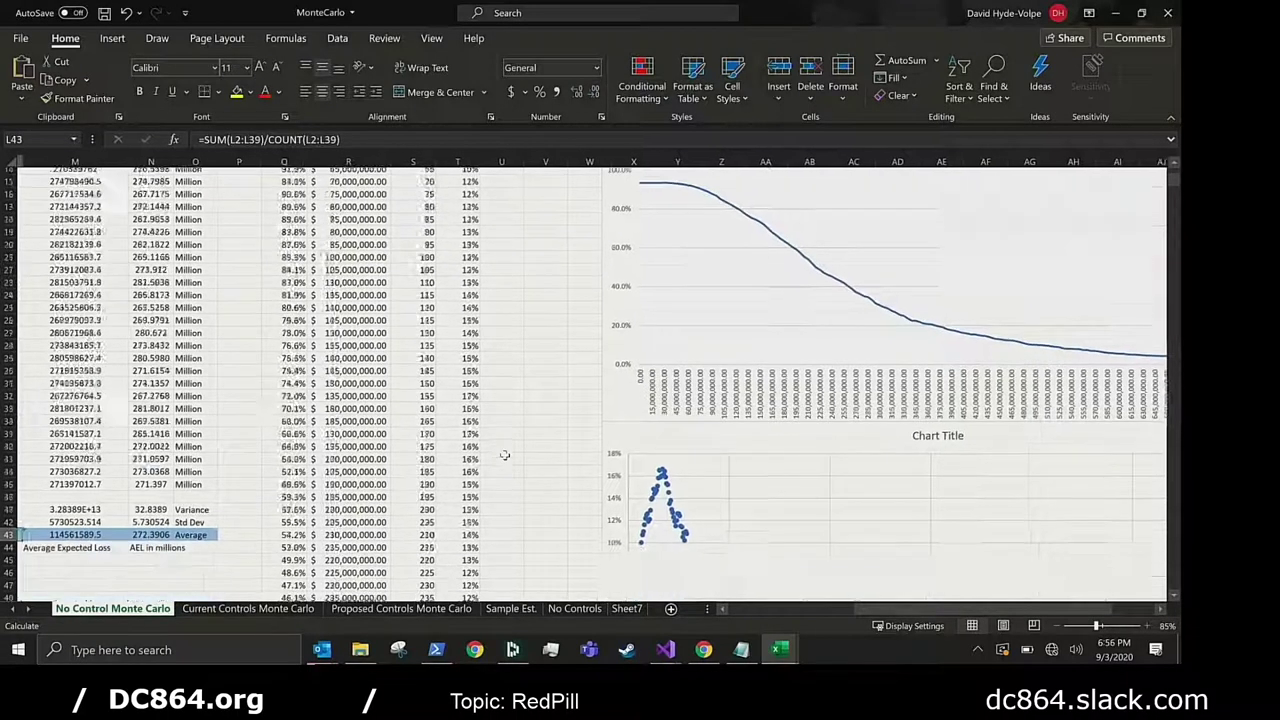
scroll(505, 455, "right", 1)
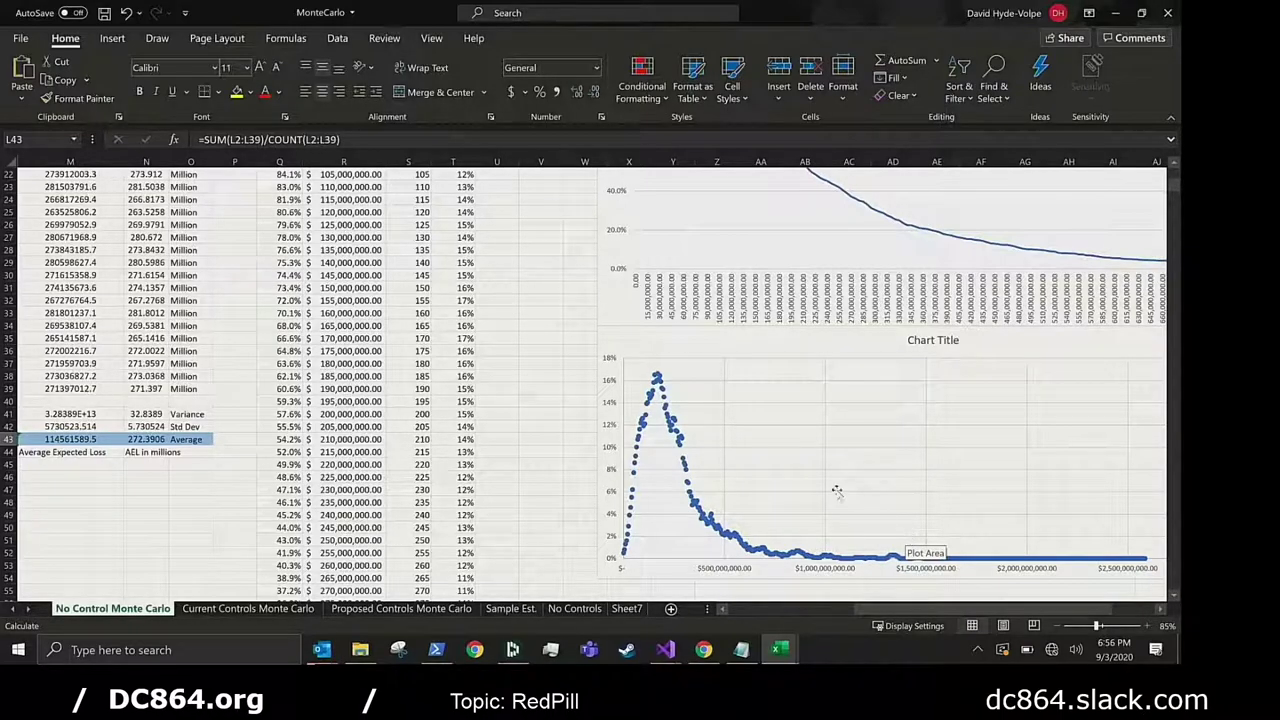
scroll(757, 428, "up", 5)
scroll(495, 377, "up", 2)
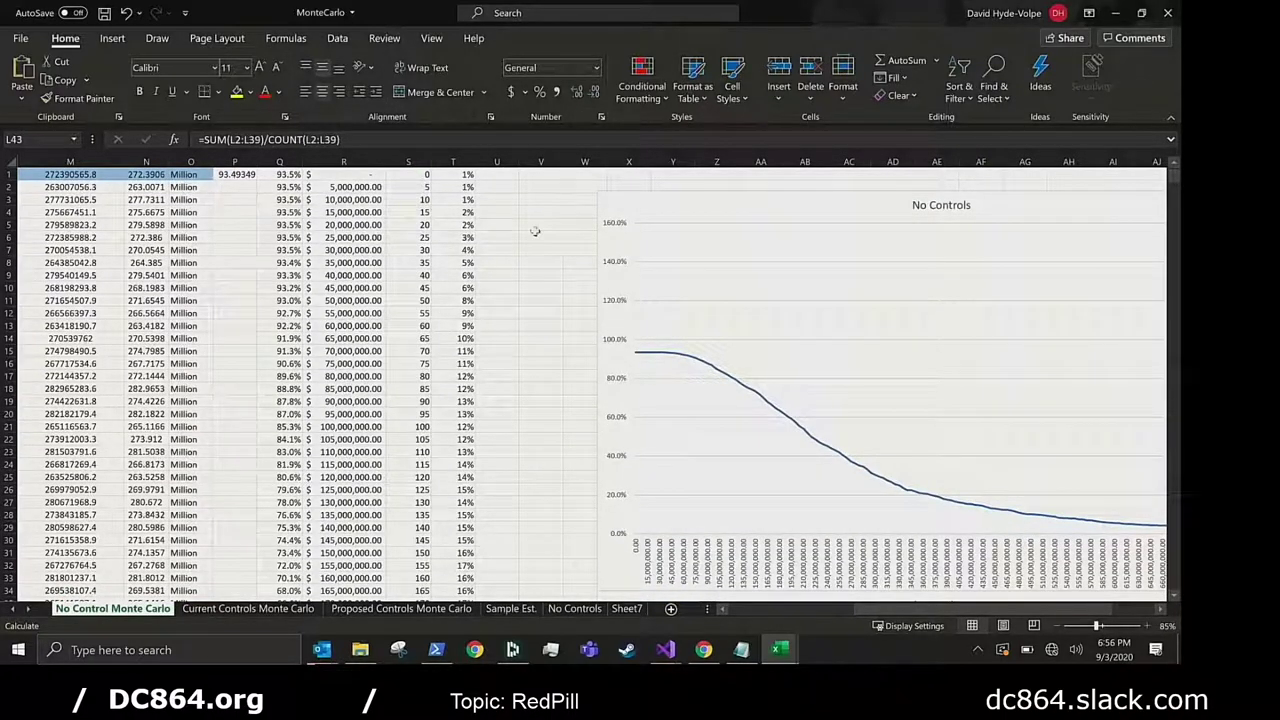
Look through the Current Controls Monte Carlo, Sample Est. and Proposed Controls Monte Carlo sheets.
left_click(229, 609)
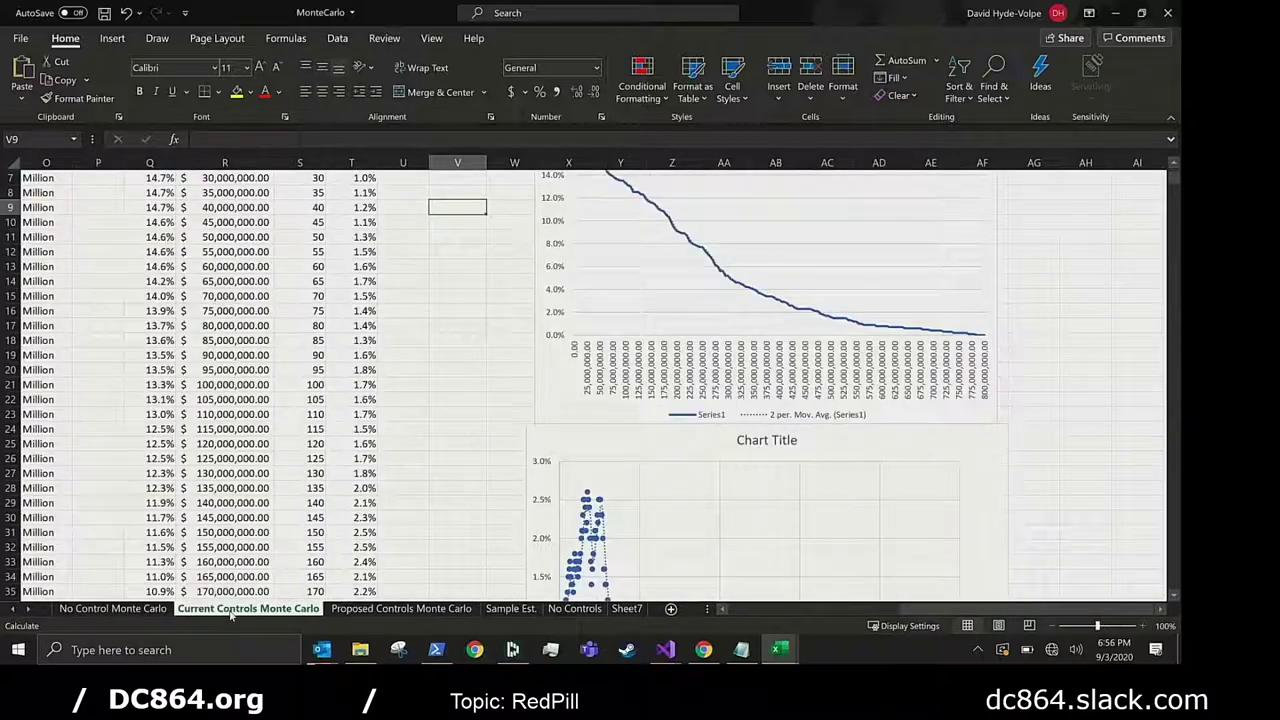
left_click(510, 609)
scroll(466, 493, "down", 3)
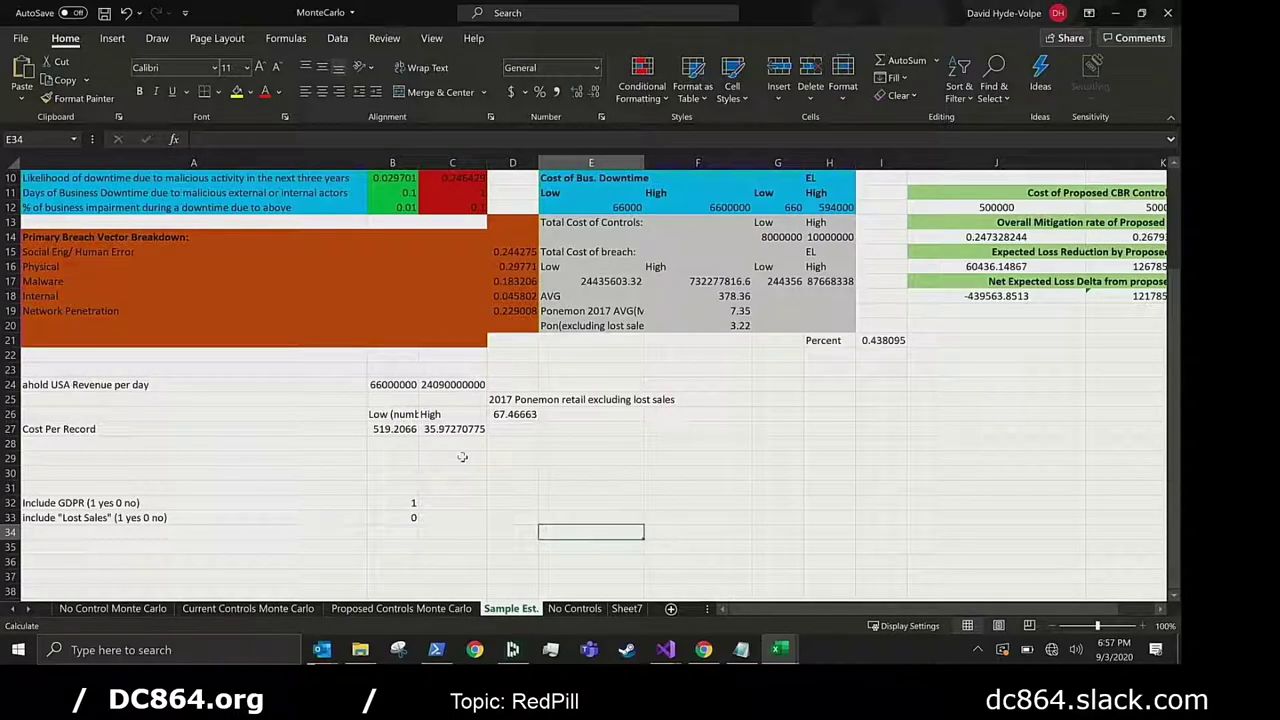
left_click(432, 612)
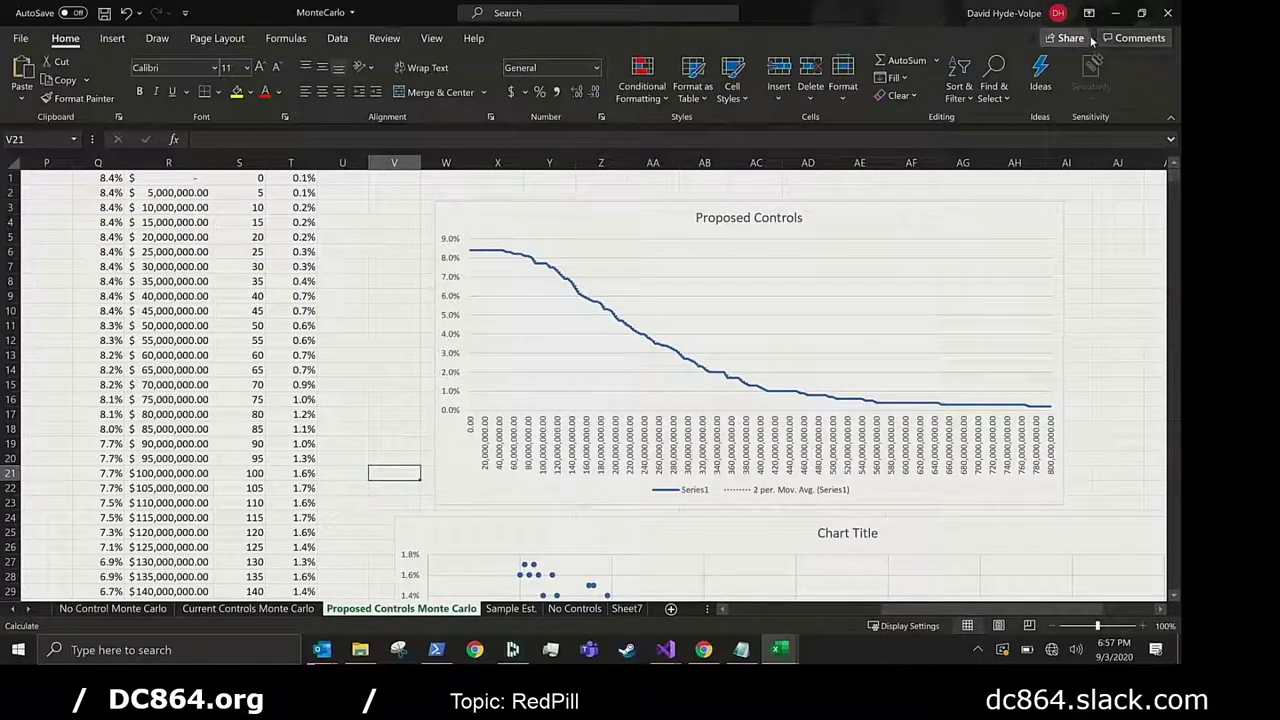
Check the average single loss in Run6_CompanyB against the Sample Est. and Proposed Controls Monte Carlo sheets of the MonteCarlo workbook.
key("alt+Tab")
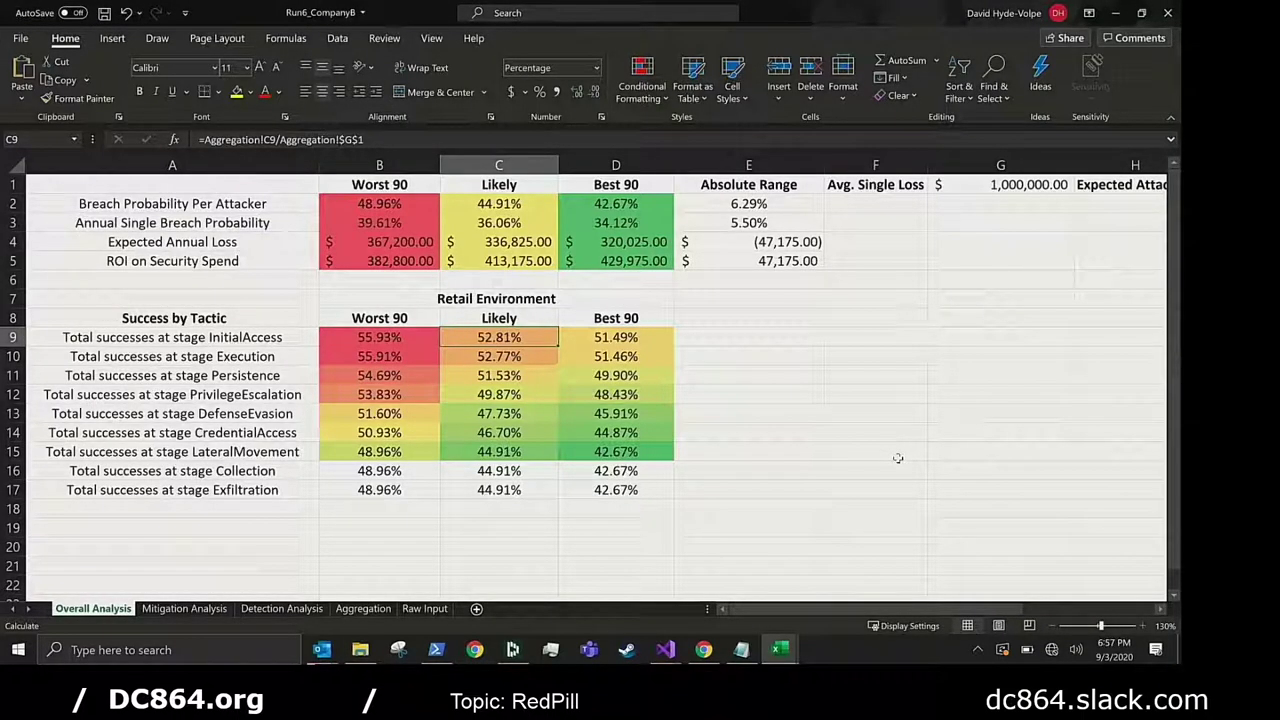
left_click(1010, 186)
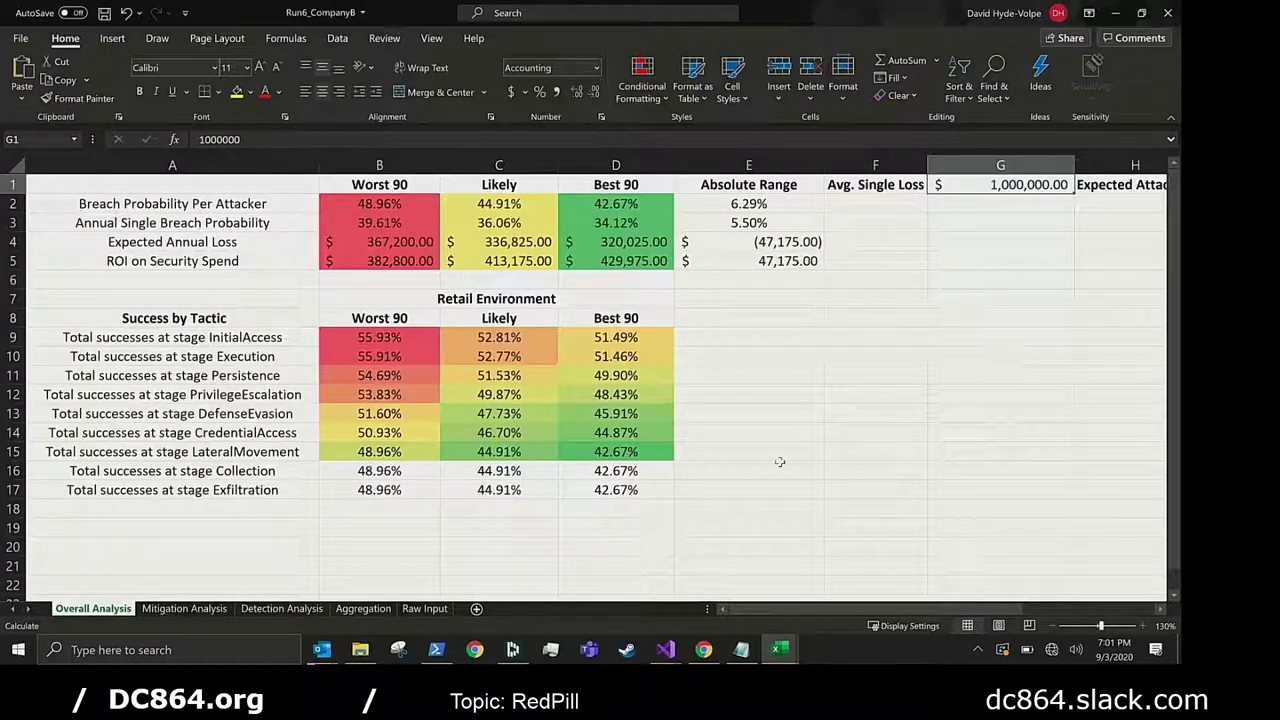
left_click(778, 652)
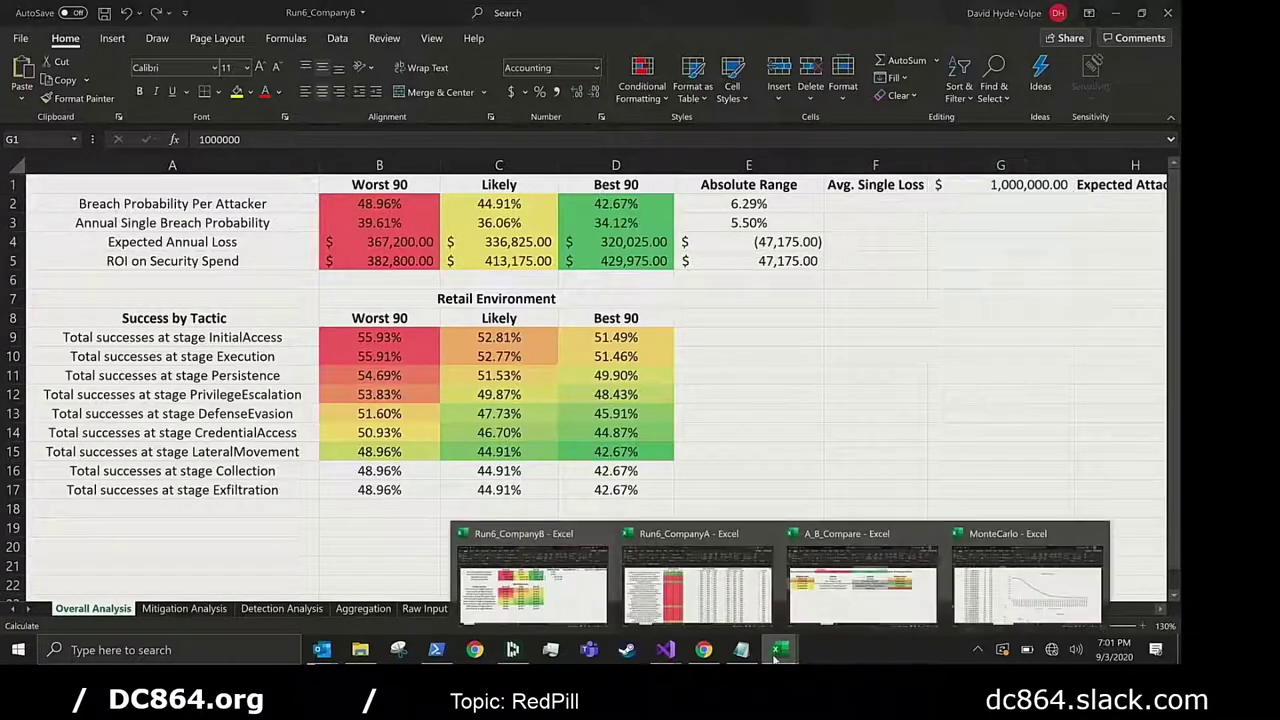
left_click(1010, 601)
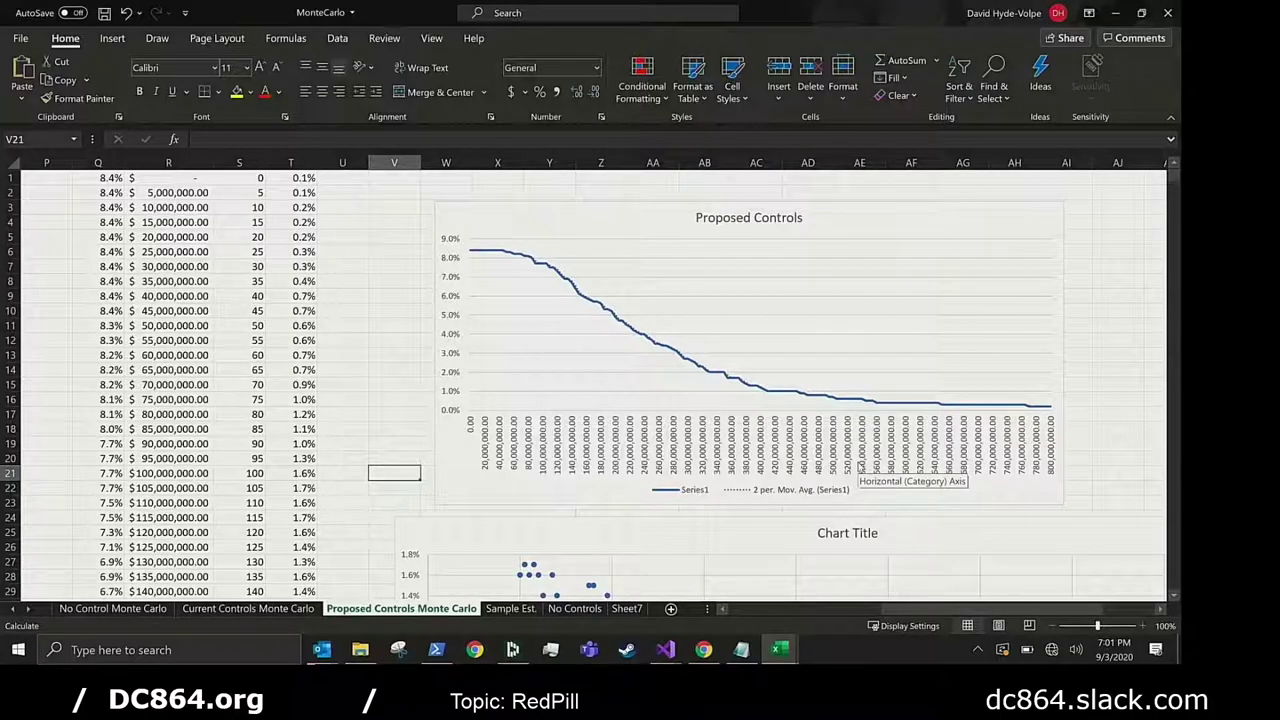
left_click(489, 608)
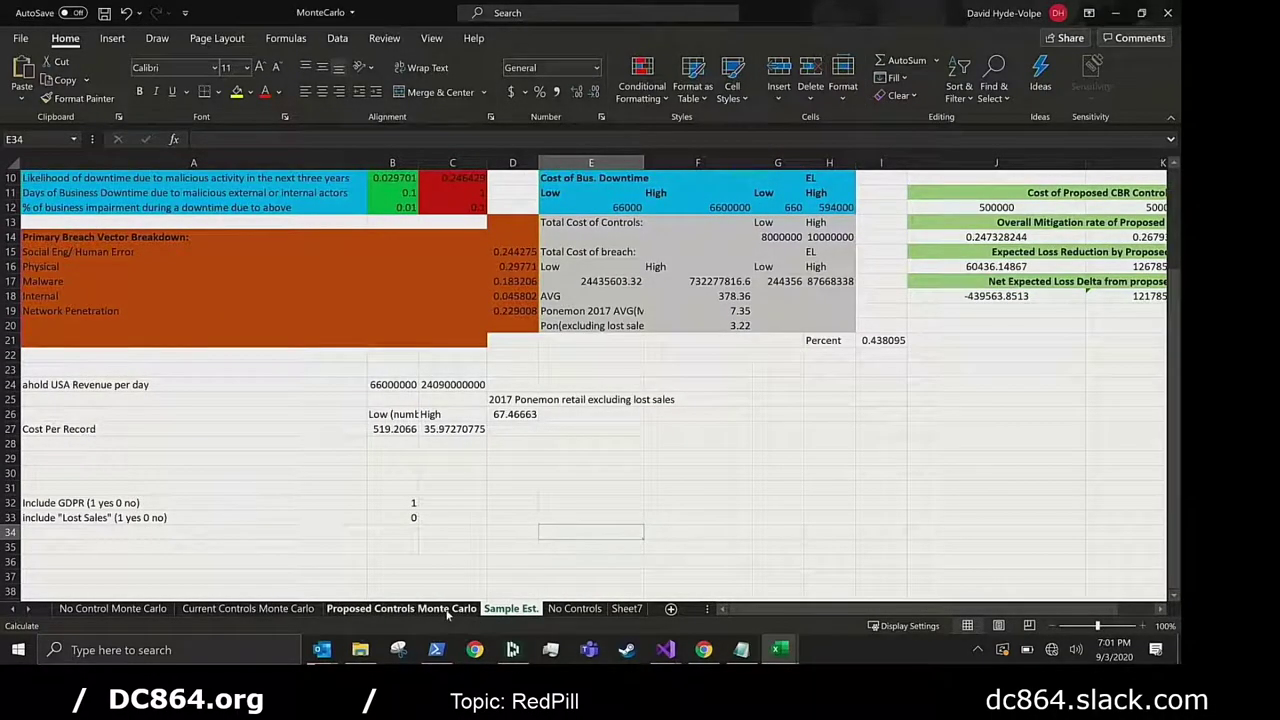
left_click(401, 608)
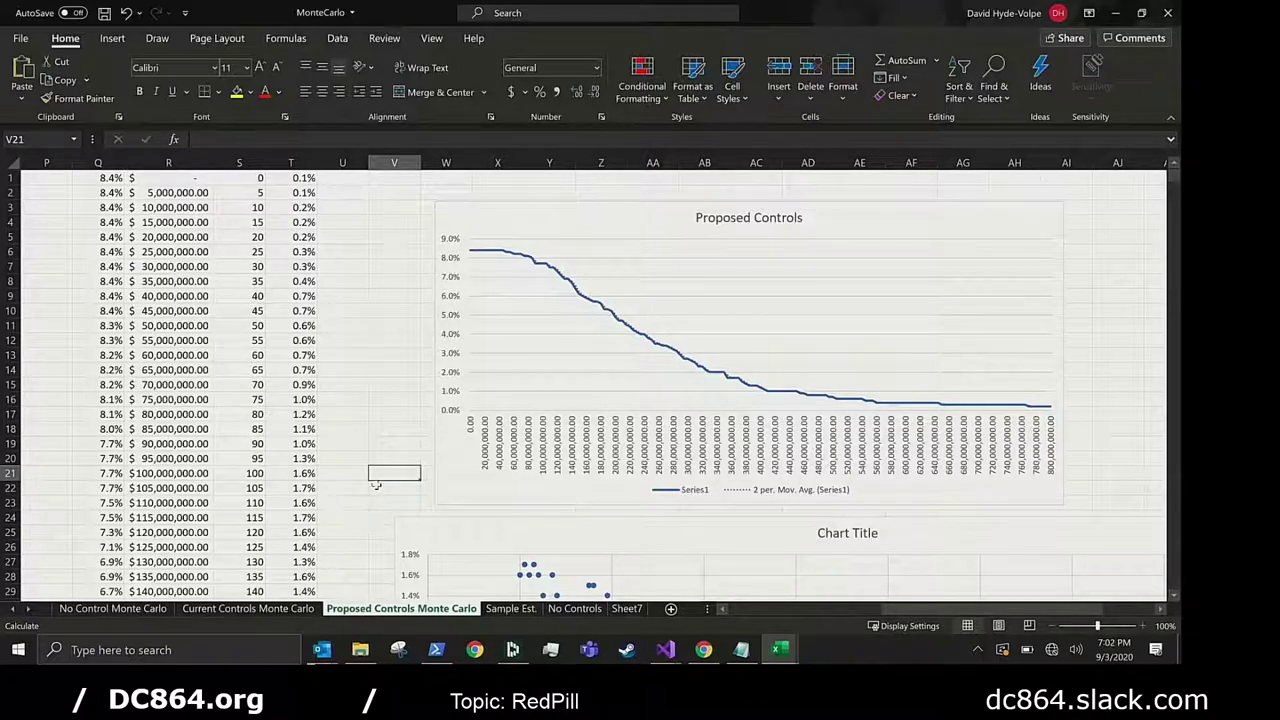